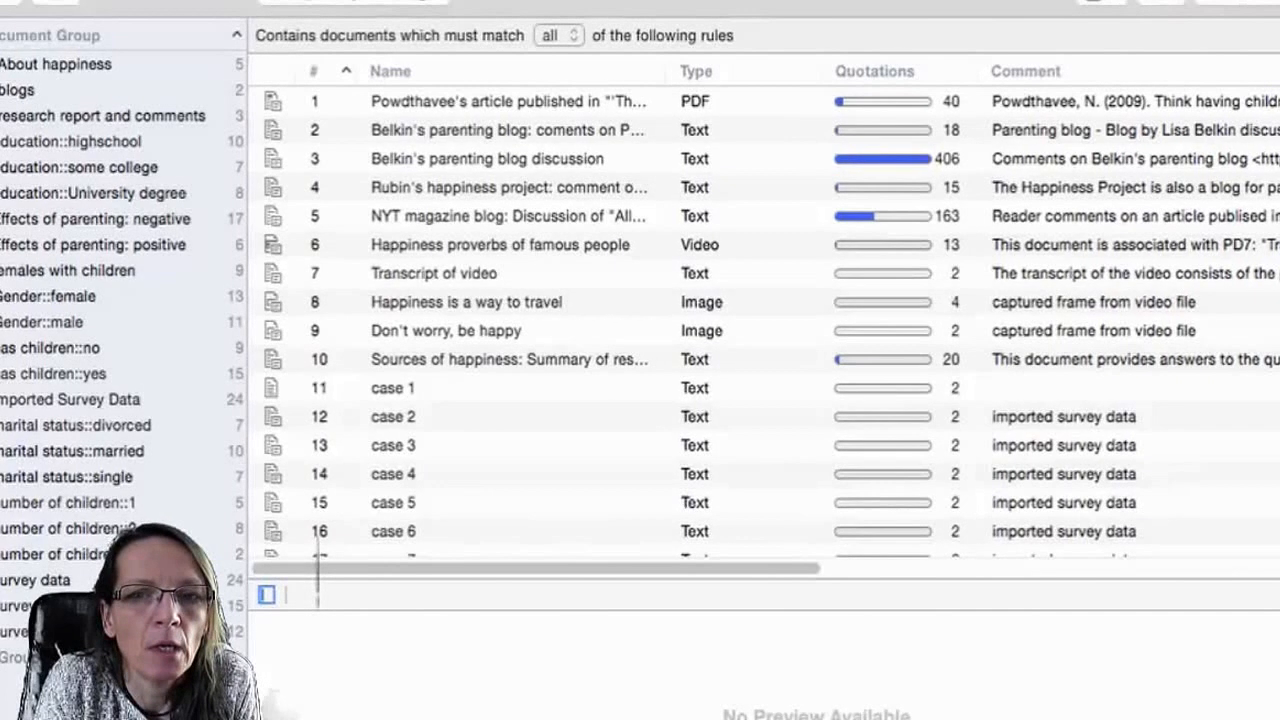
{"action": "double_click", "coordinate": [317, 576]}
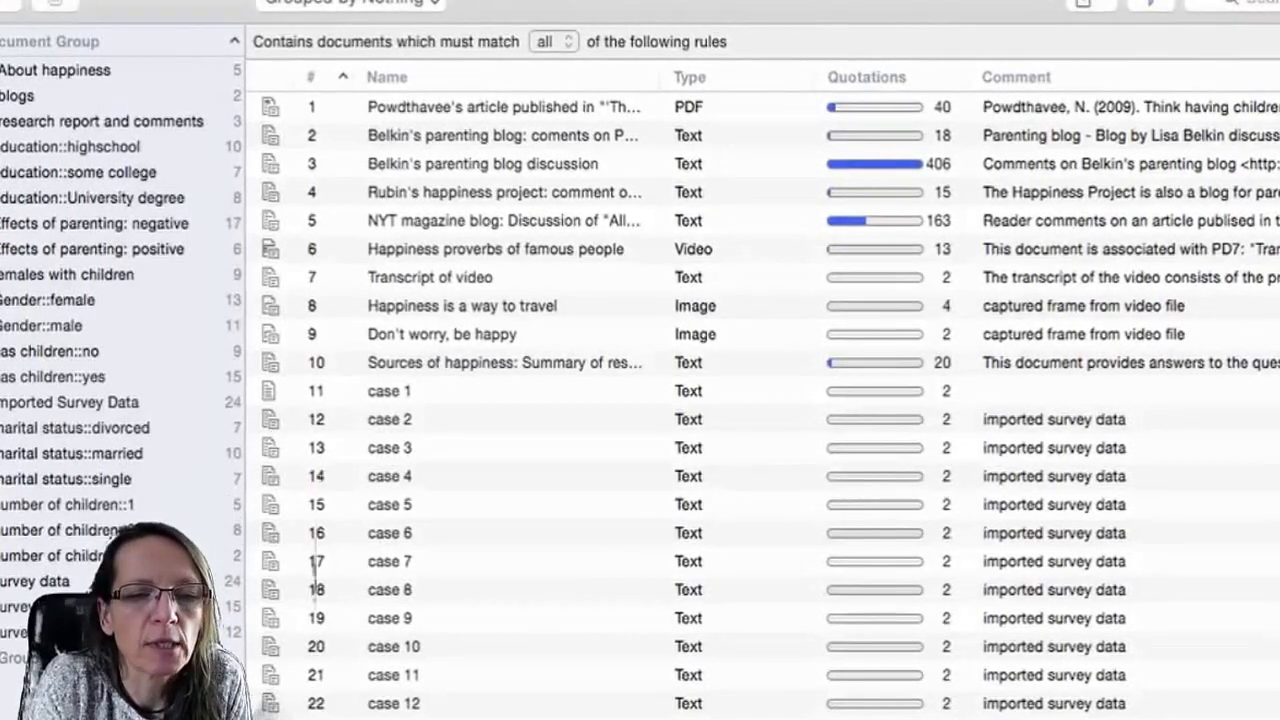
{"action": "left_click", "coordinate": [1151, 3]}
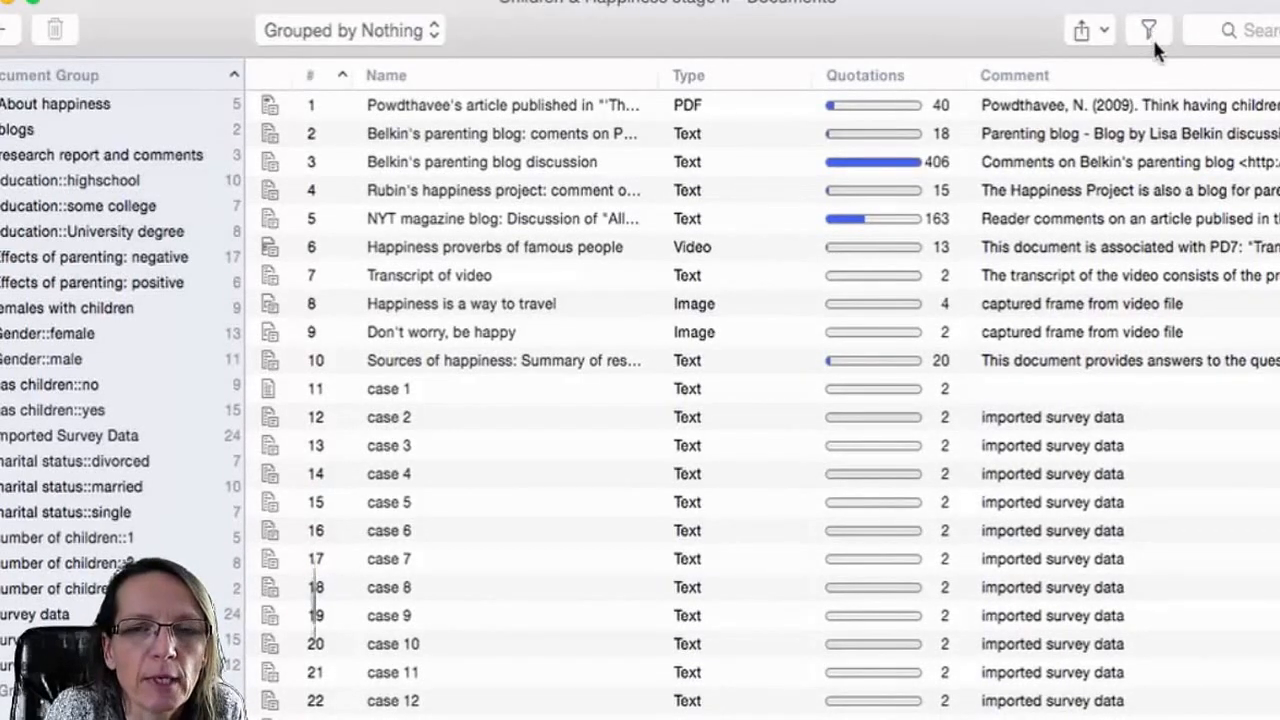
{"action": "left_click", "coordinate": [1147, 32]}
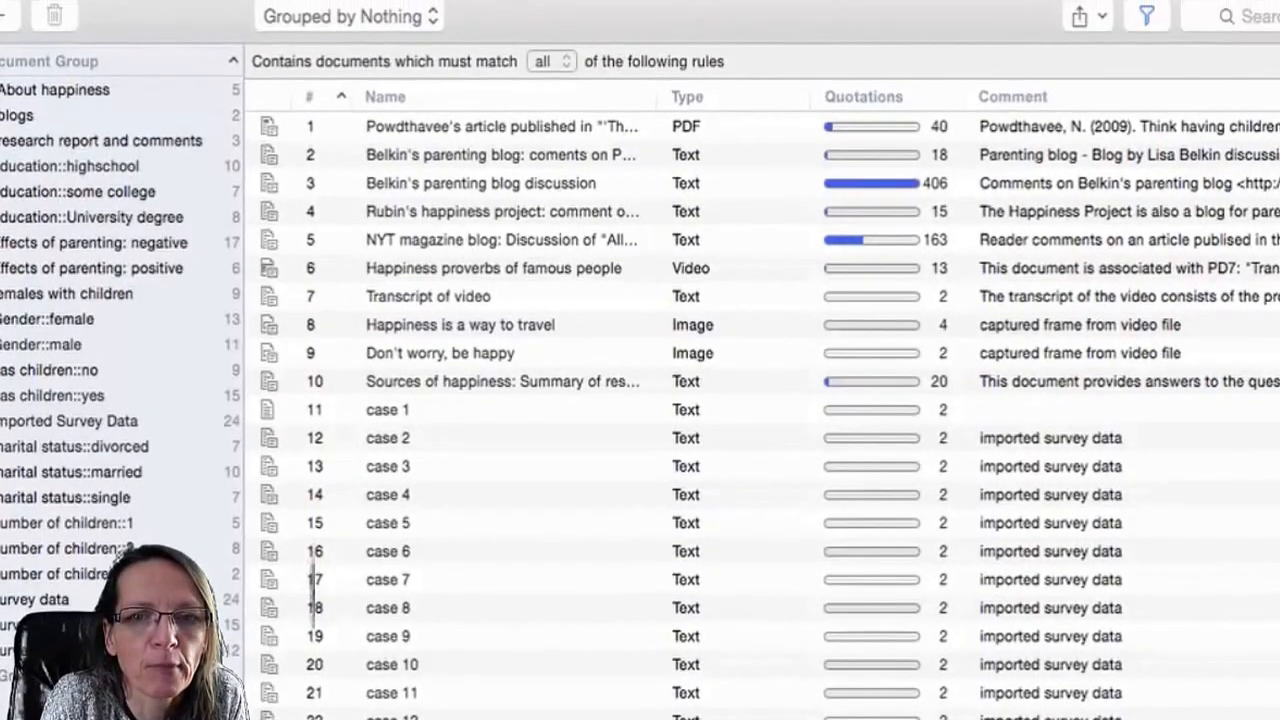
Add a document filter rule keeping only documents that are in the group survey data.
{"action": "left_click", "coordinate": [1279, 53]}
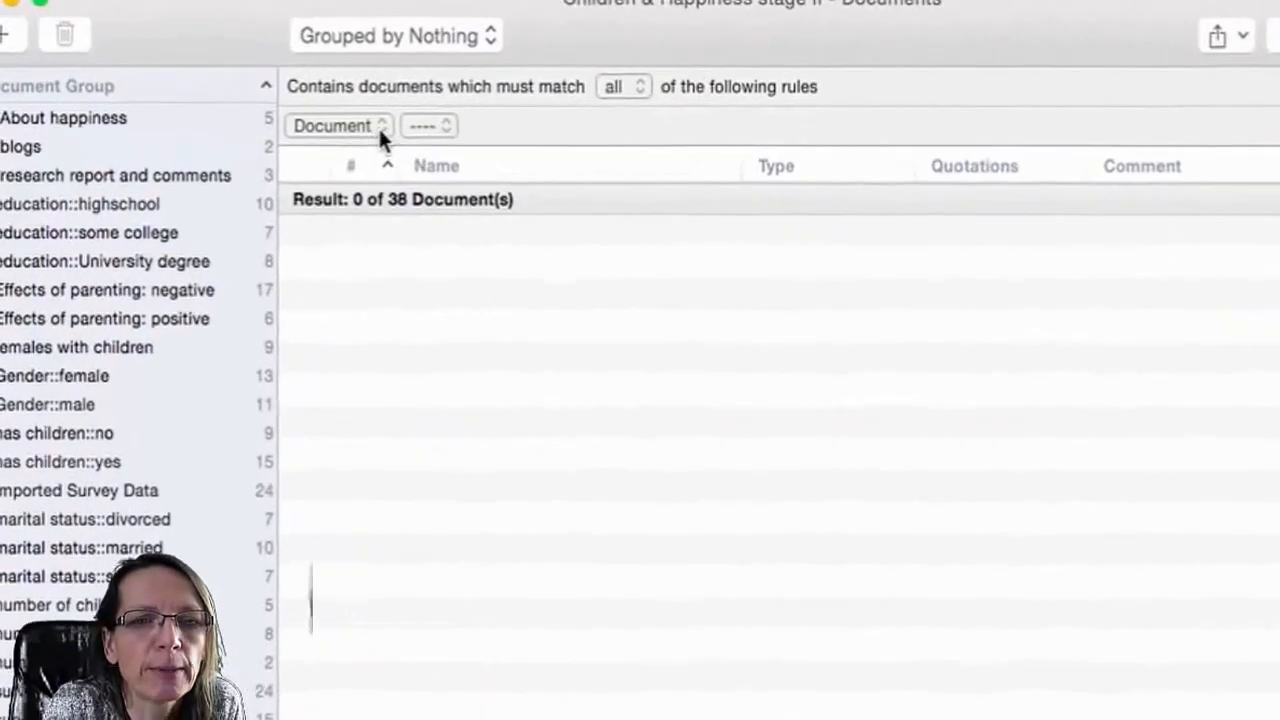
{"action": "left_click", "coordinate": [335, 105]}
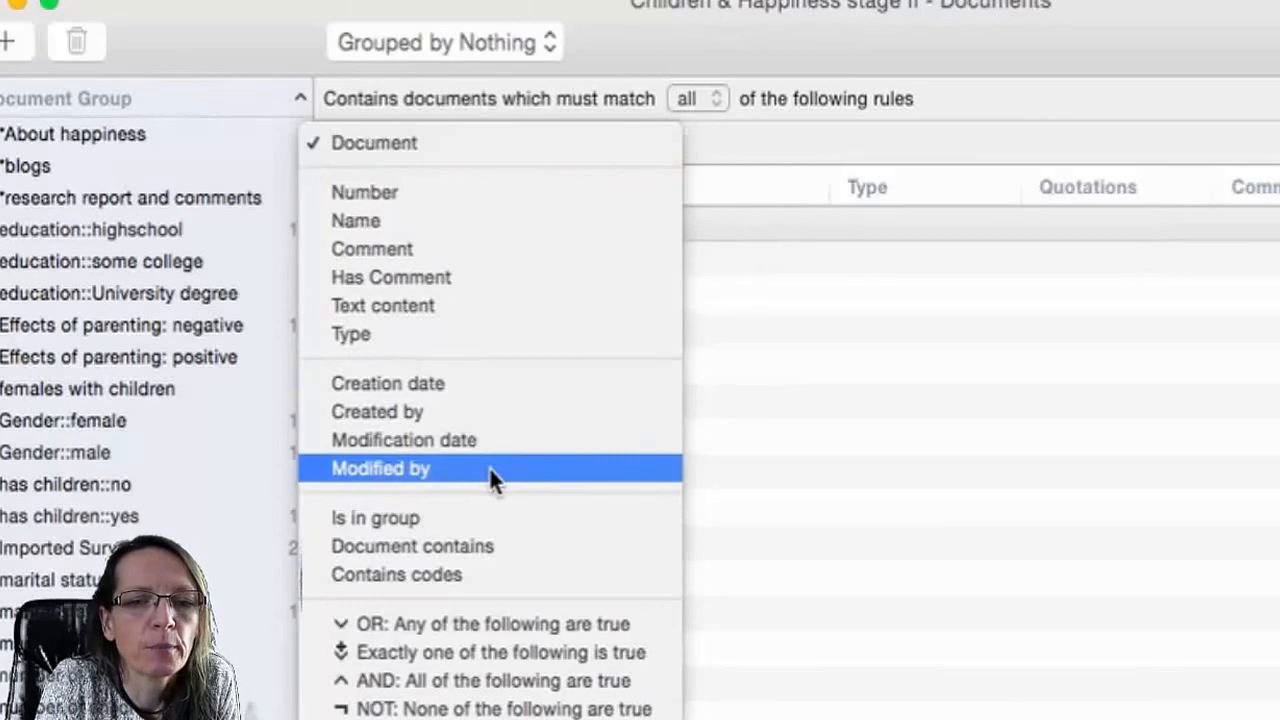
{"action": "left_click", "coordinate": [483, 517]}
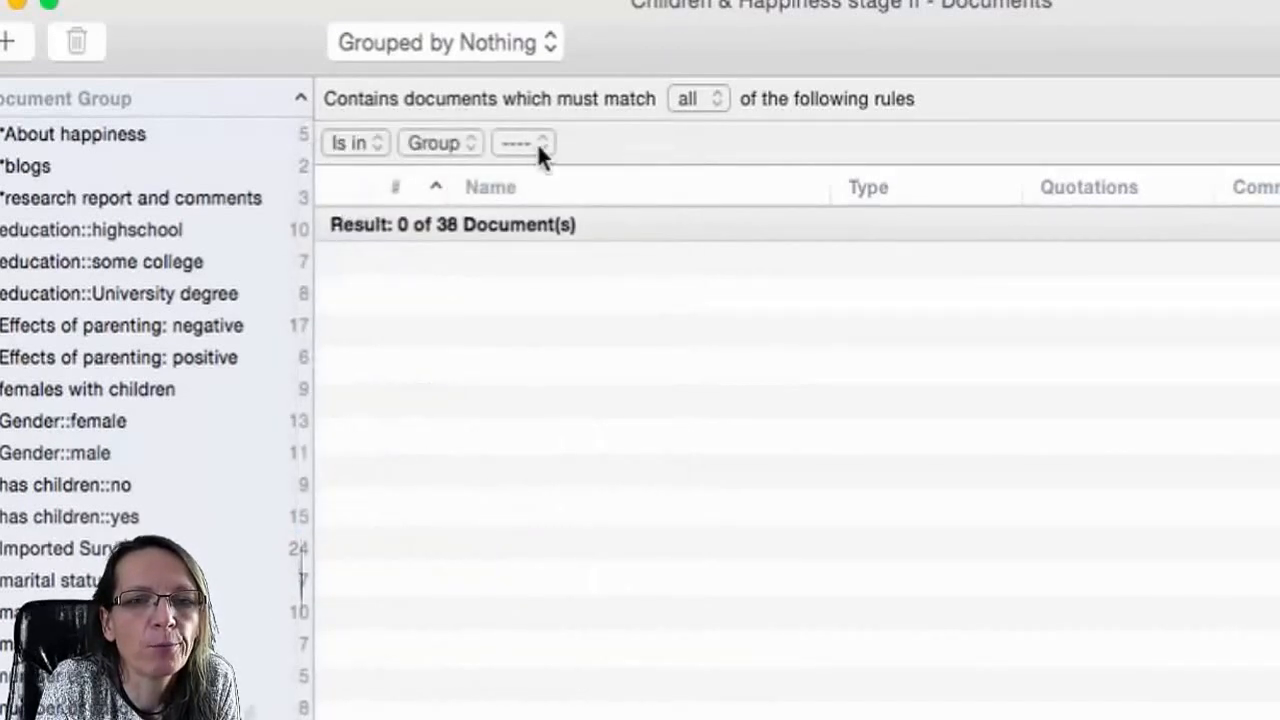
{"action": "left_click", "coordinate": [537, 142]}
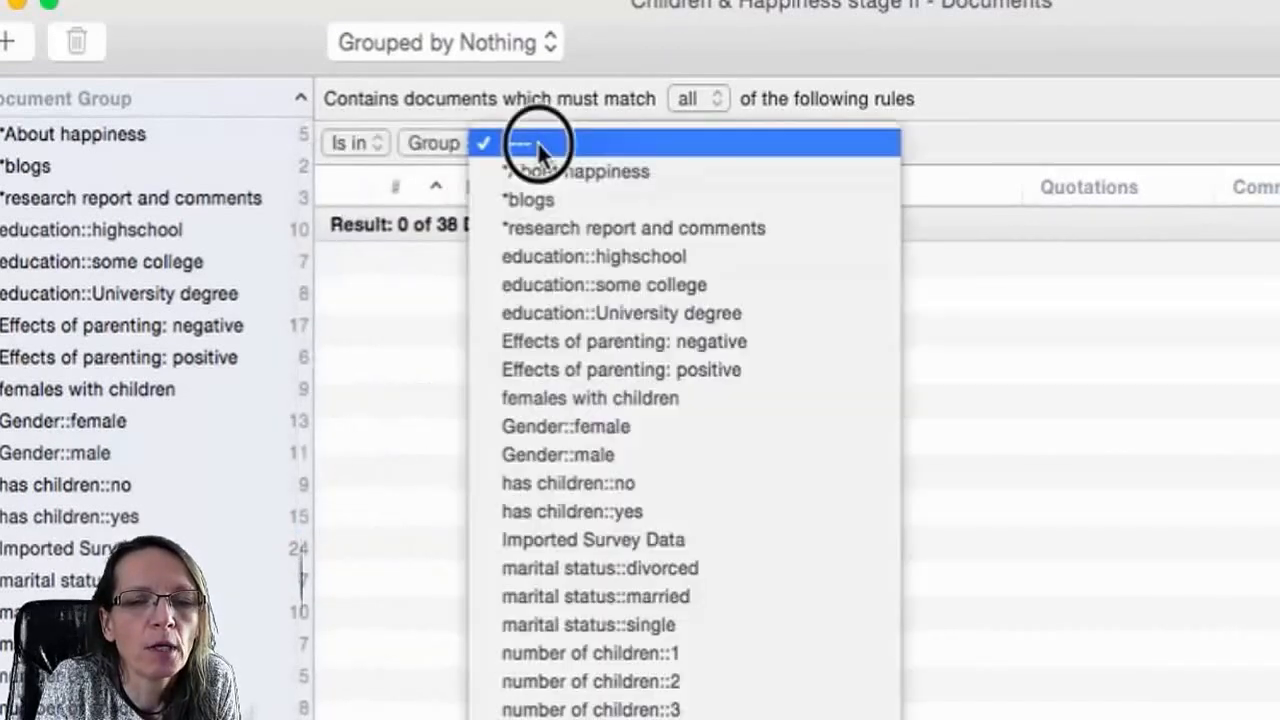
{"action": "left_click", "coordinate": [590, 719]}
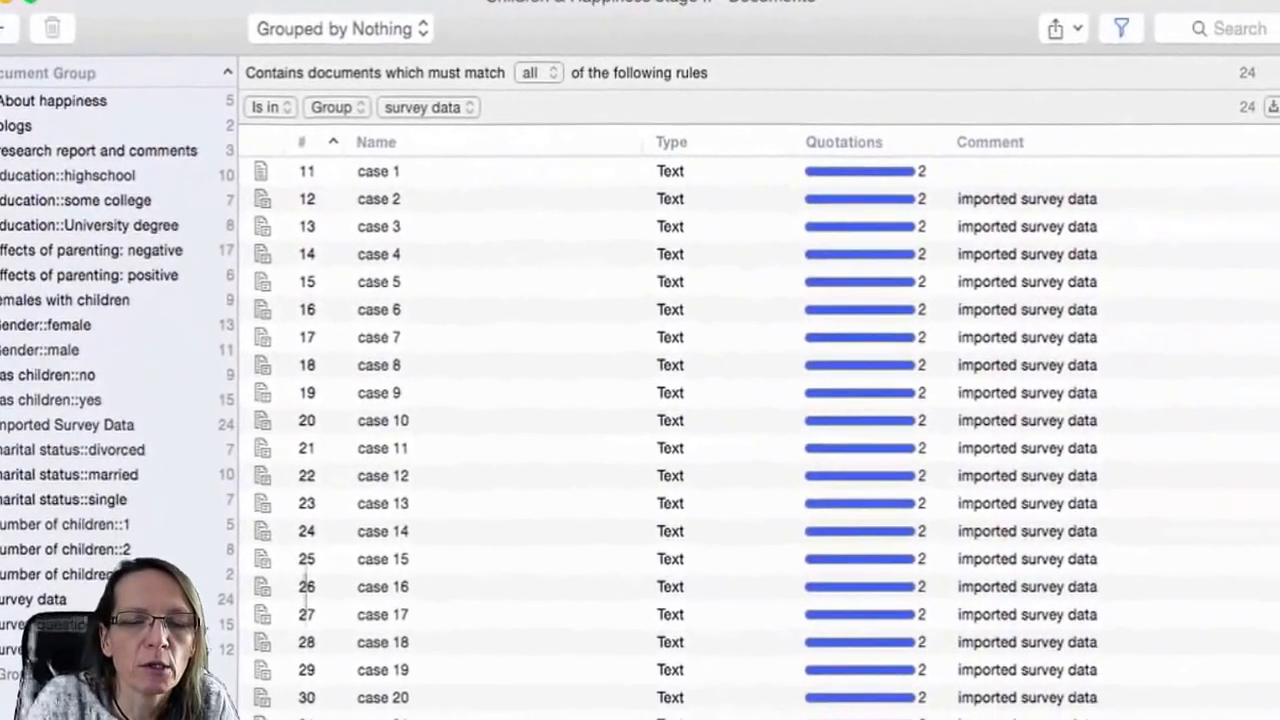
Add a second filter rule requiring documents to contain the code reasons for nhc: self-centered.
{"action": "left_click", "coordinate": [1279, 107]}
{"action": "left_click", "coordinate": [308, 143]}
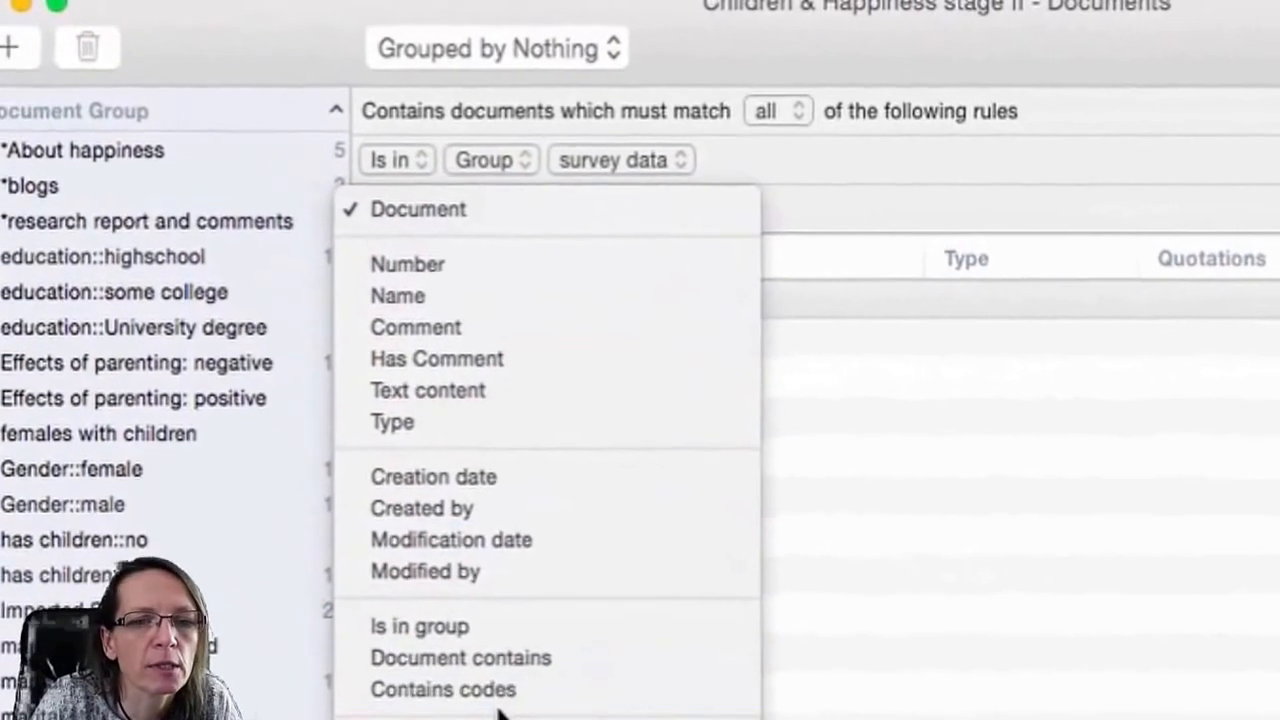
{"action": "left_click", "coordinate": [498, 690]}
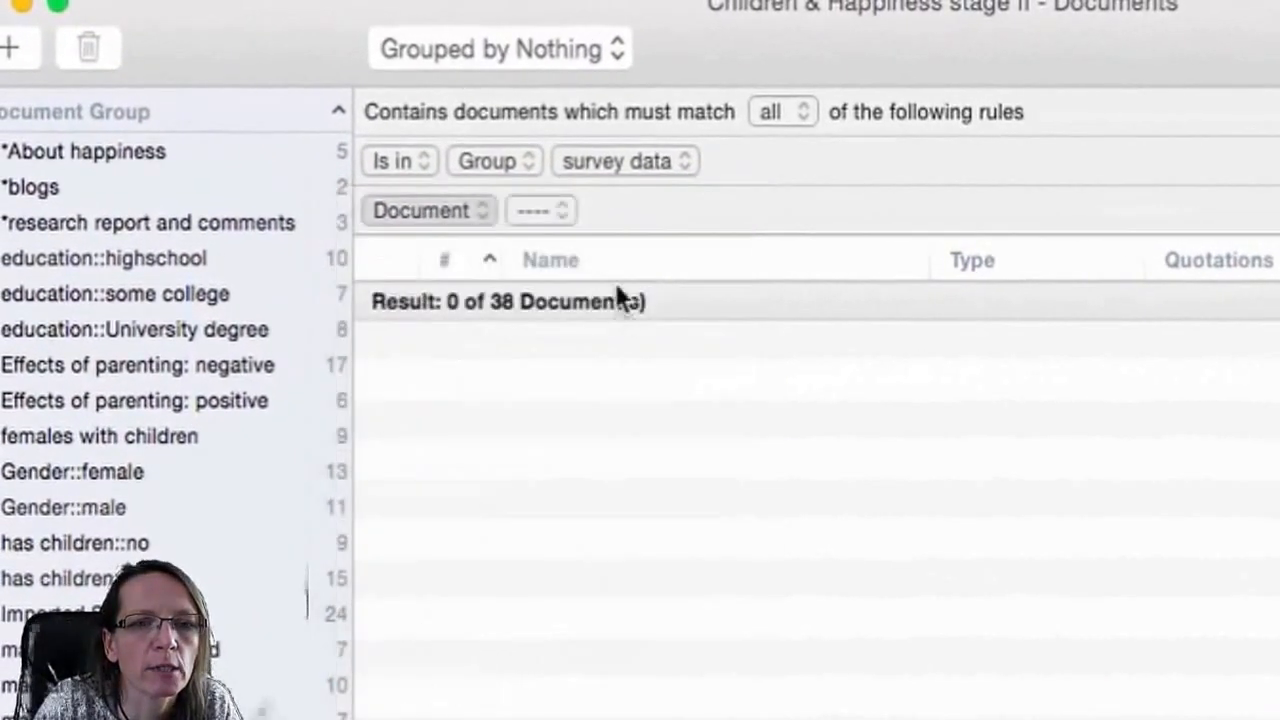
{"action": "left_click", "coordinate": [640, 214]}
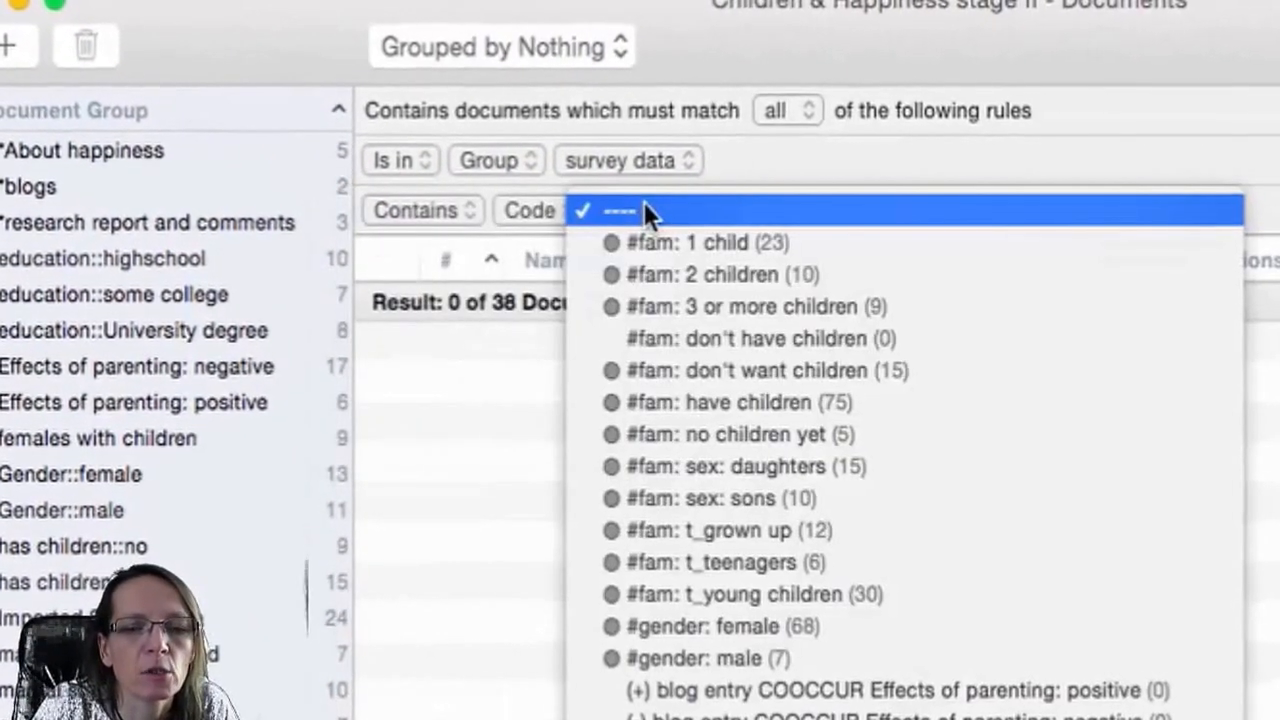
{"action": "scroll", "coordinate": [646, 205], "scroll_direction": "down", "scroll_amount": 3}
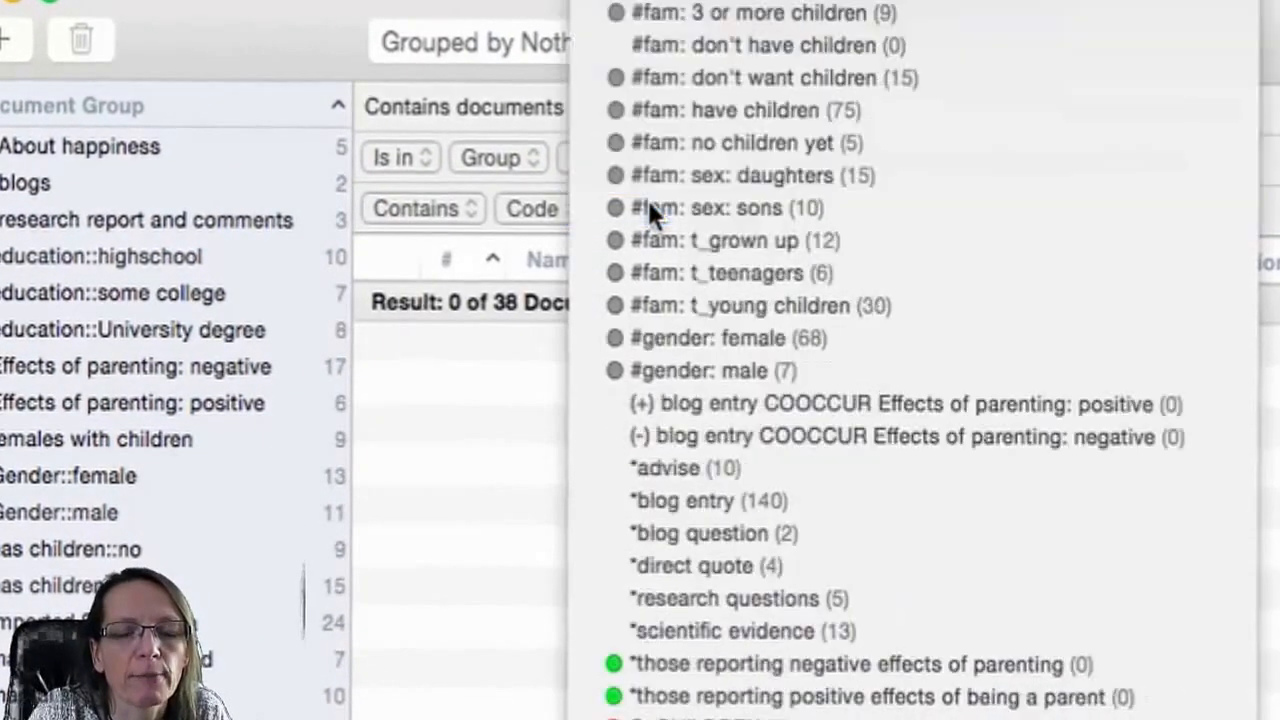
{"action": "scroll", "coordinate": [647, 198], "scroll_direction": "down", "scroll_amount": 15}
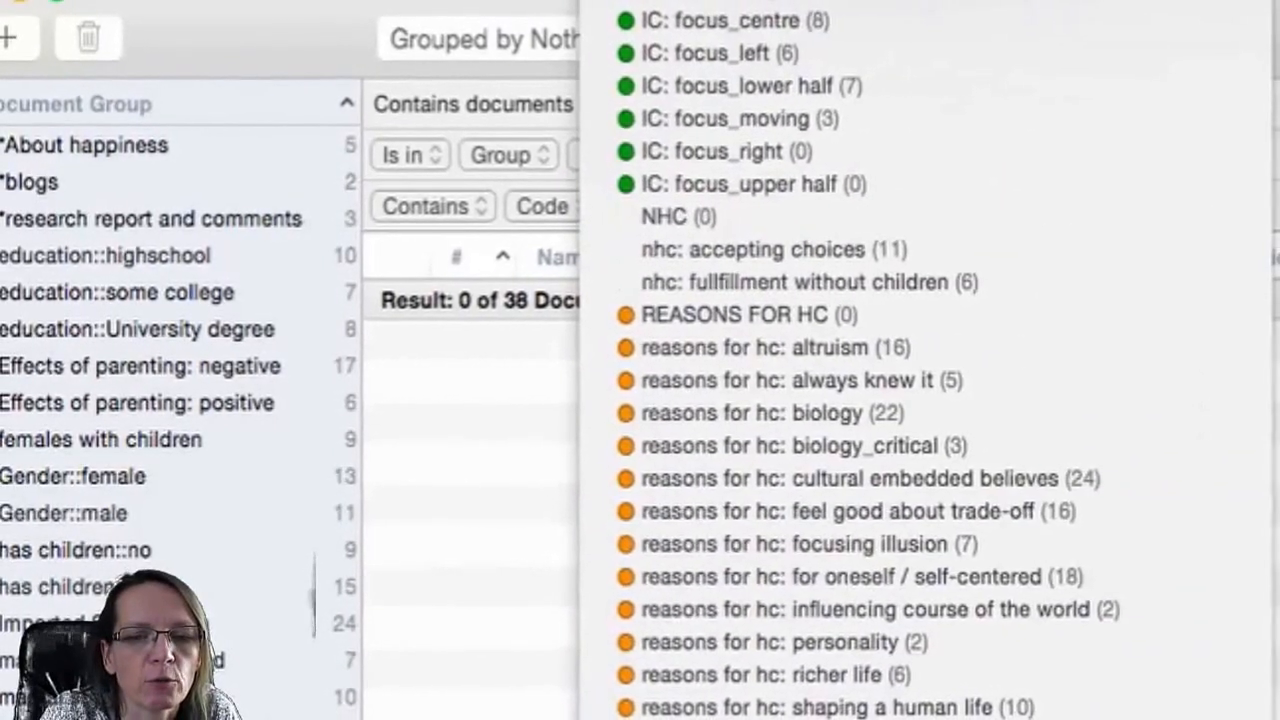
{"action": "left_click", "coordinate": [800, 712]}
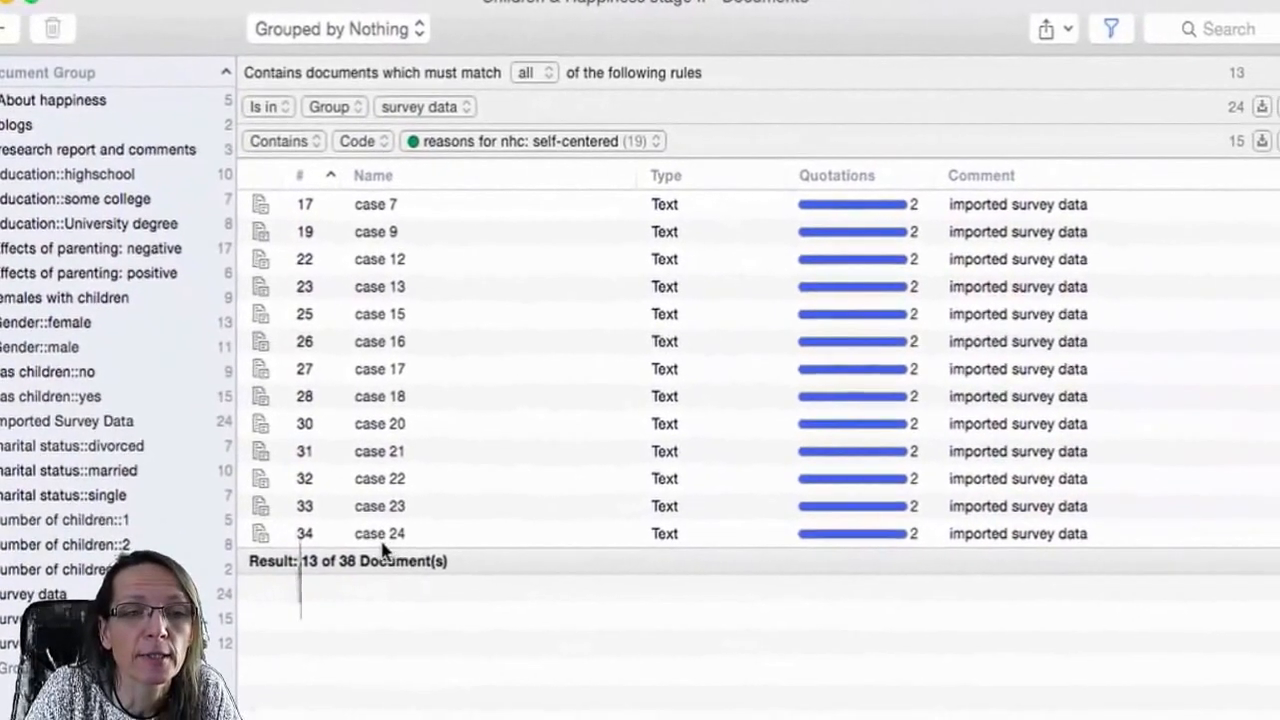
Select all filtered documents and drag them into the document group list to create a new document group.
{"action": "left_click", "coordinate": [376, 537]}
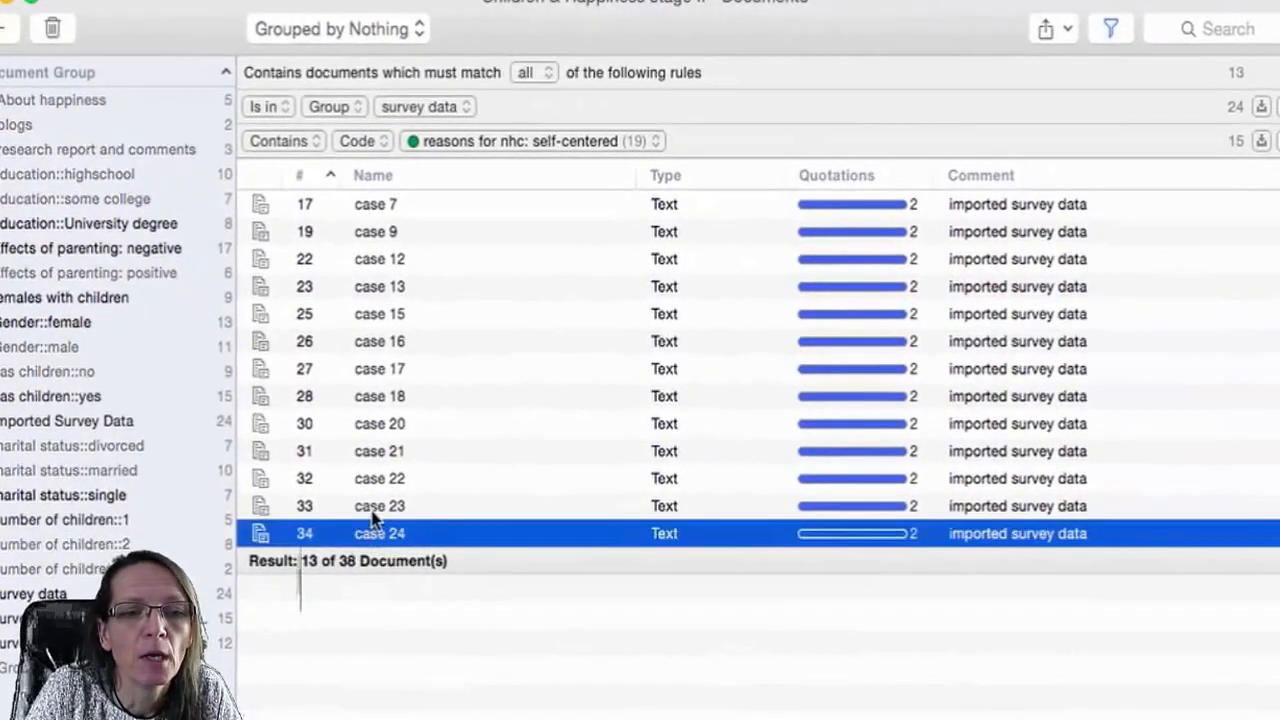
{"action": "left_click", "coordinate": [352, 214], "text": "shift"}
{"action": "left_click_drag", "start_coordinate": [393, 296], "coordinate": [164, 632]}
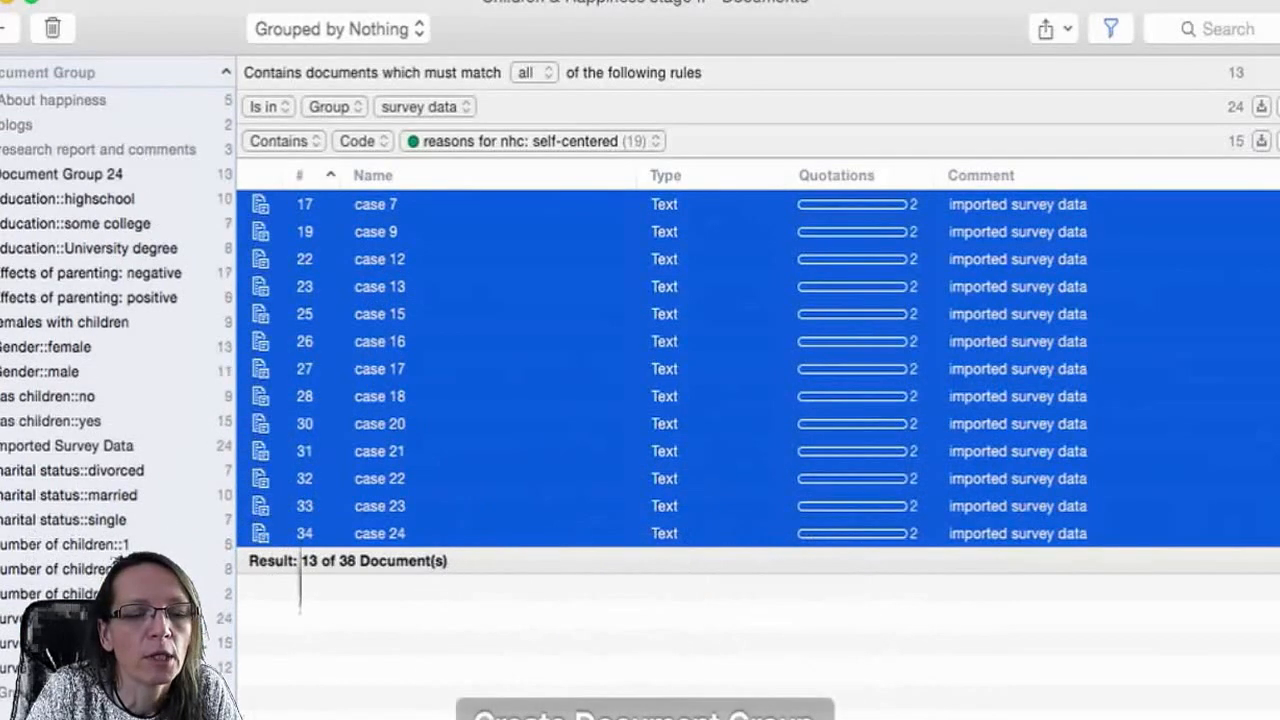
Rename the new document group as respondent who say .......
{"action": "left_click", "coordinate": [66, 183]}
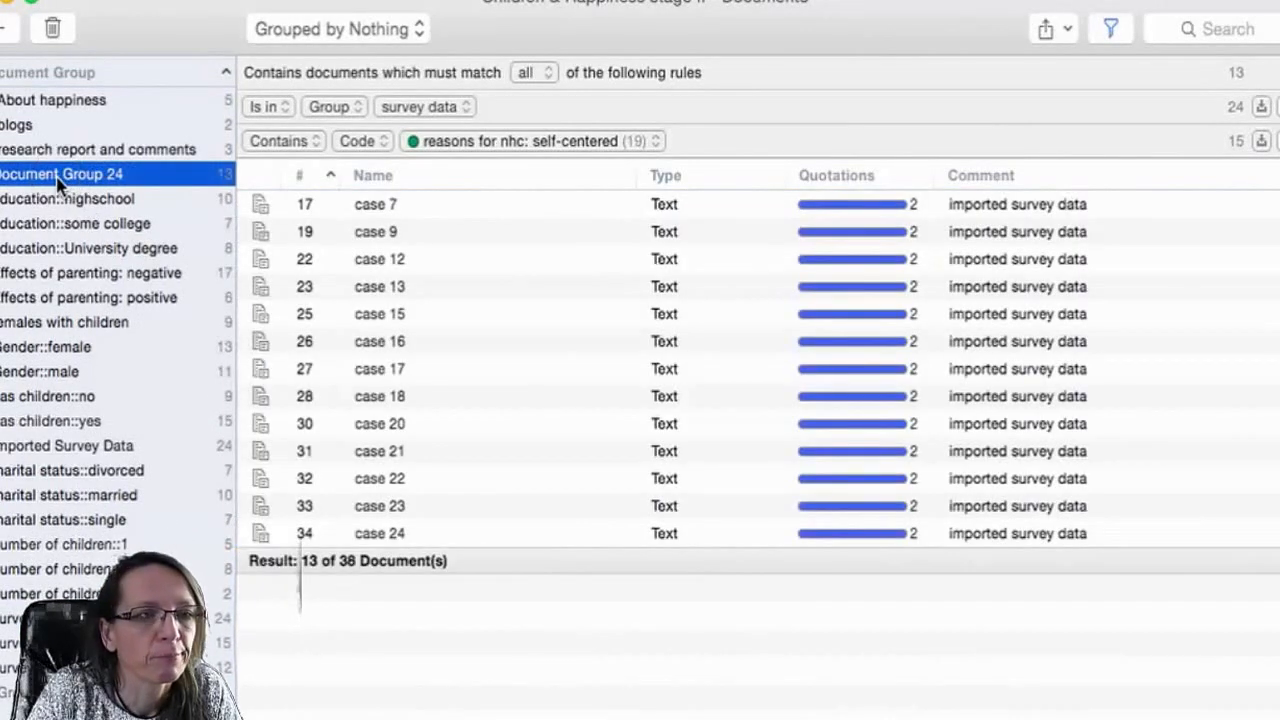
{"action": "left_click", "coordinate": [62, 182]}
{"action": "type", "text": "re"}
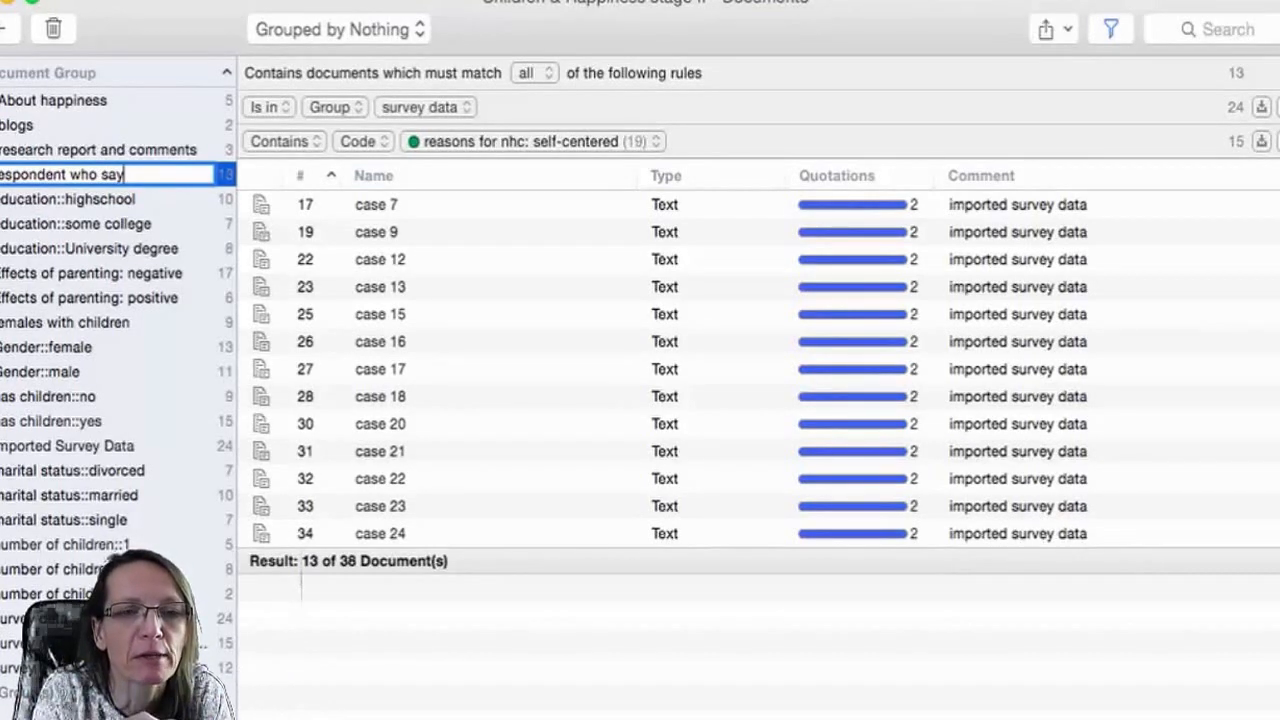
{"action": "type", "text": "......."}
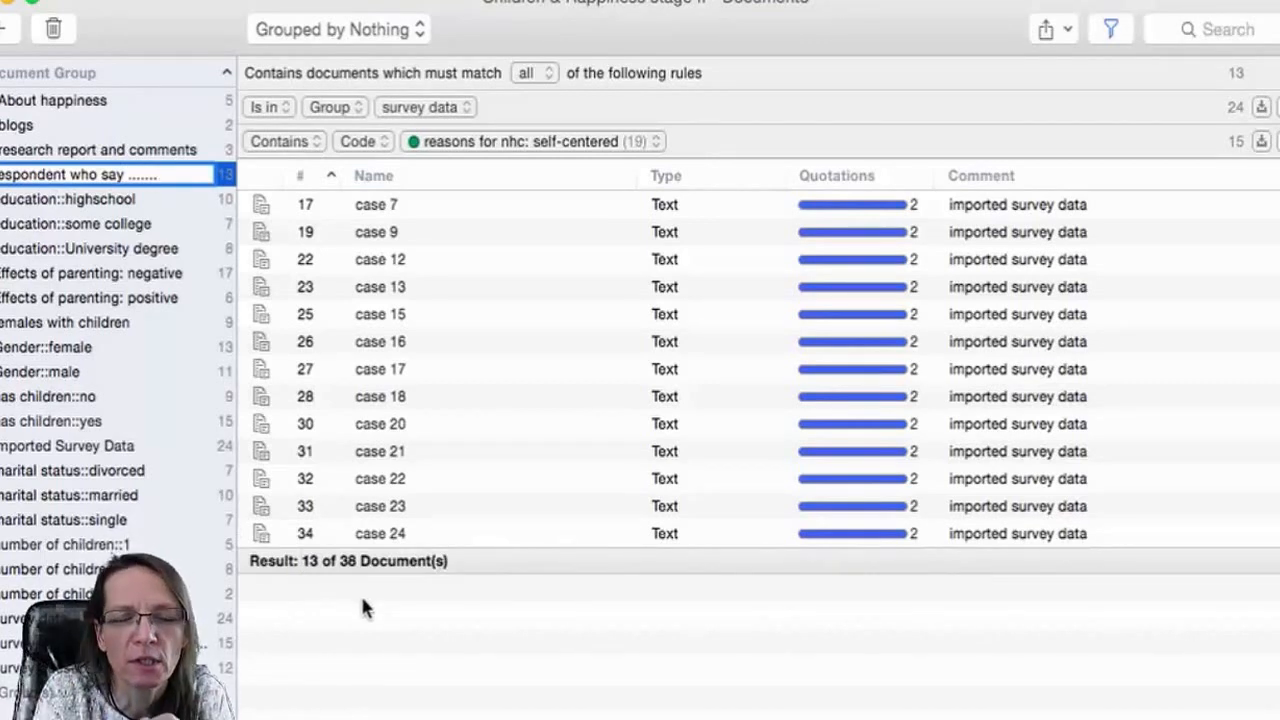
{"action": "key", "text": "Return"}
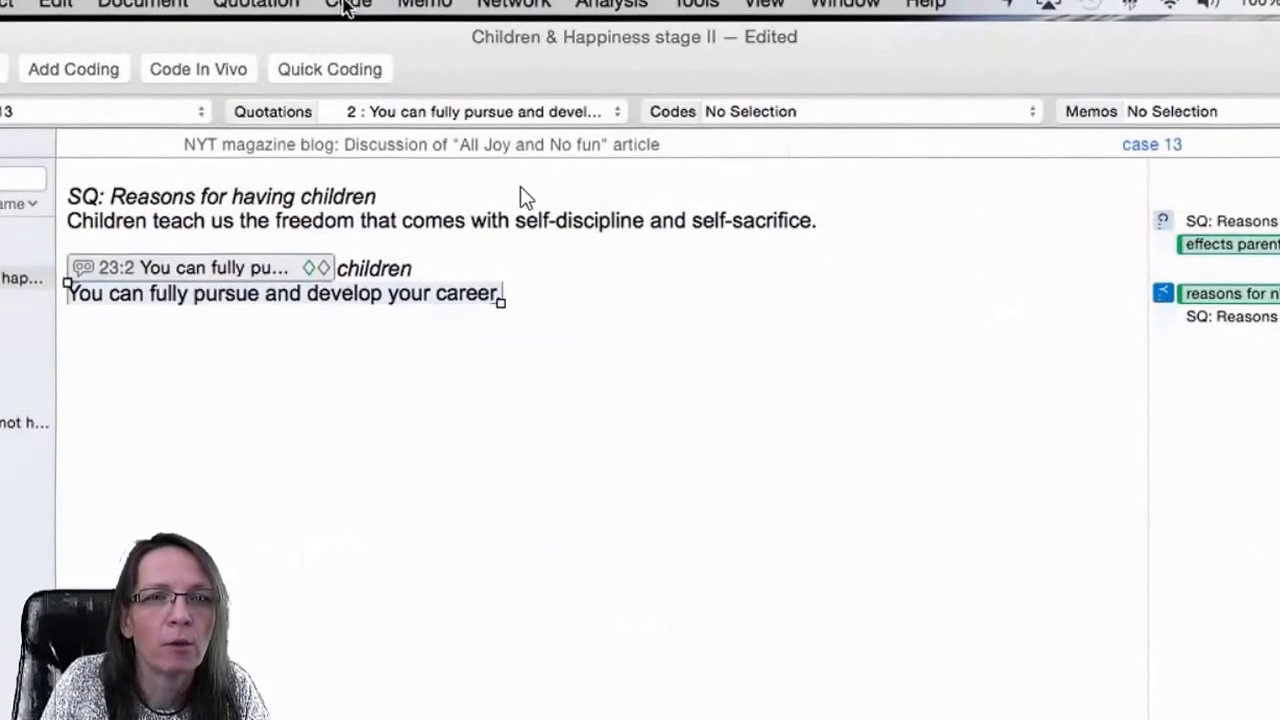
Create a new smart code named code for variable x.
{"action": "left_click", "coordinate": [345, 5]}
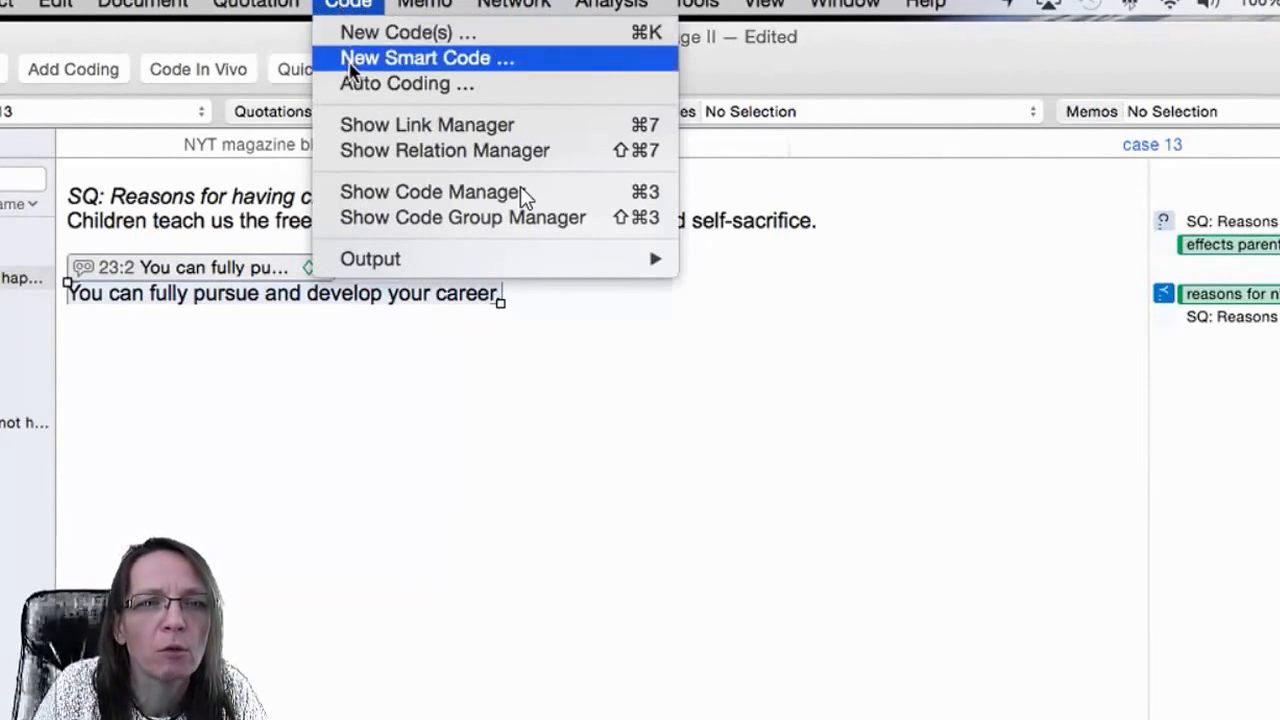
{"action": "left_click", "coordinate": [345, 58]}
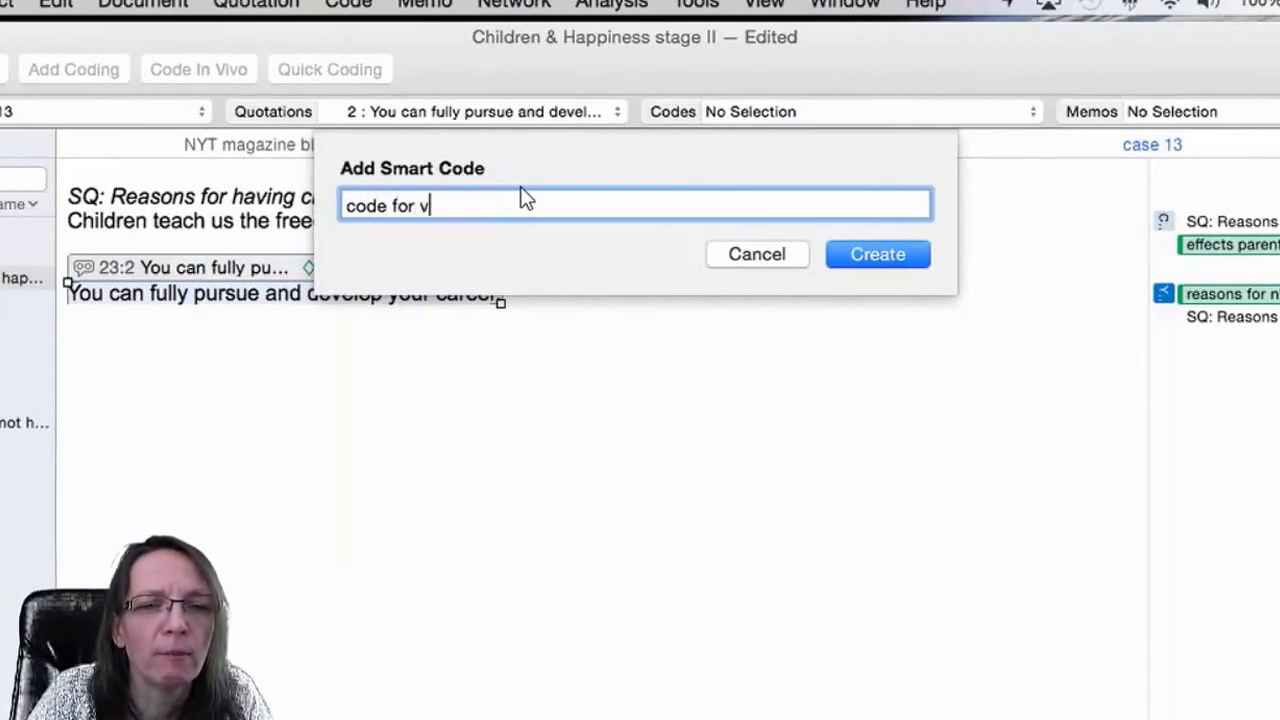
{"action": "type", "text": "able x"}
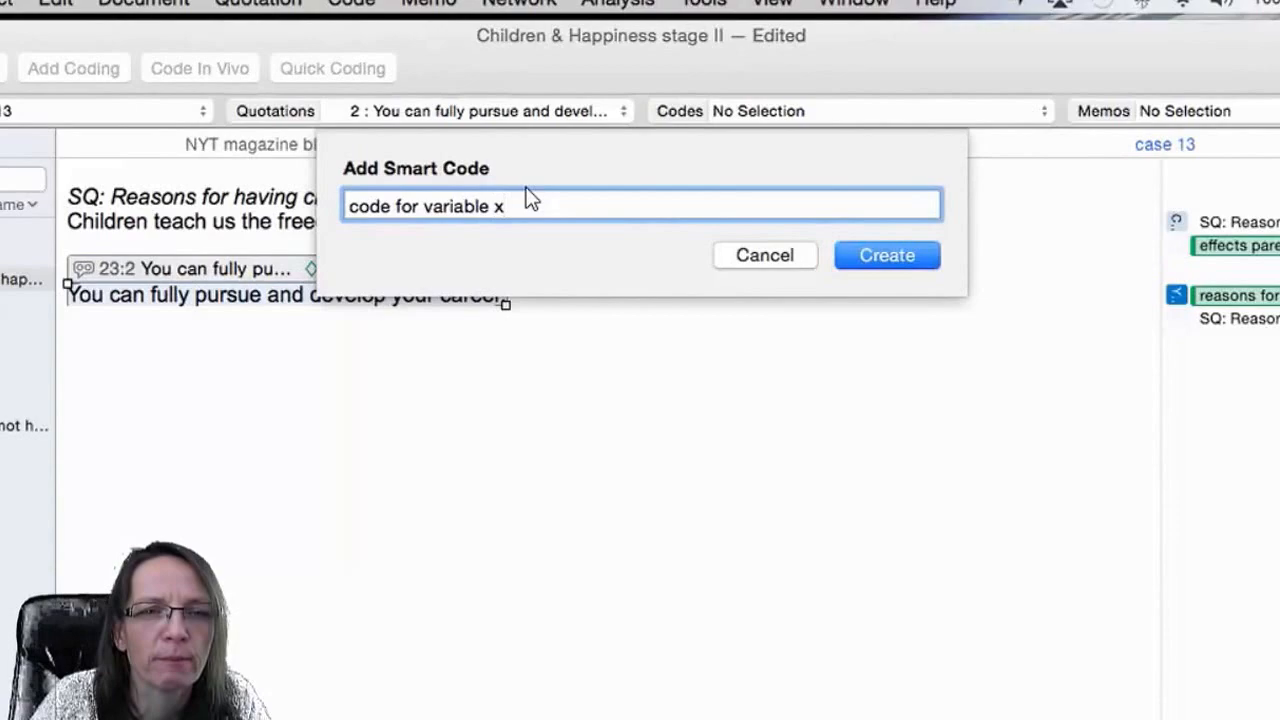
{"action": "key", "text": "Return"}
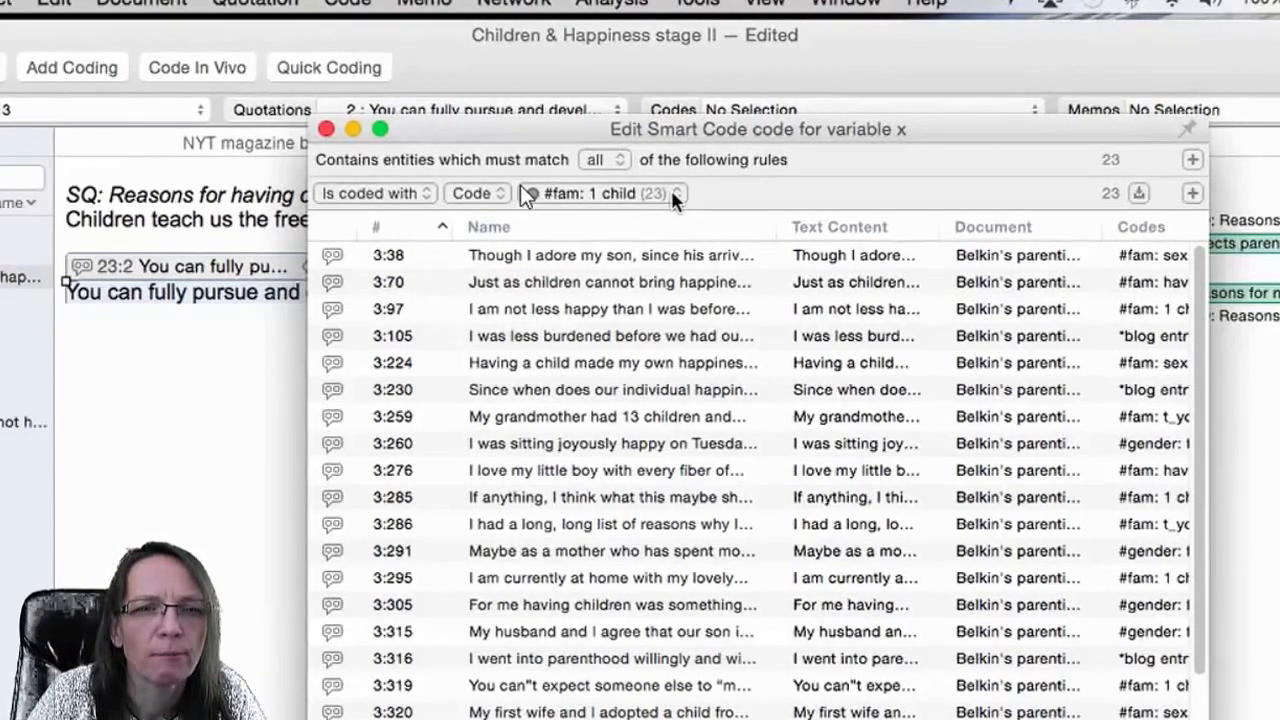
Set the smart code's first rule to quotations coded with reasons for hc: biology.
{"action": "left_click", "coordinate": [674, 195]}
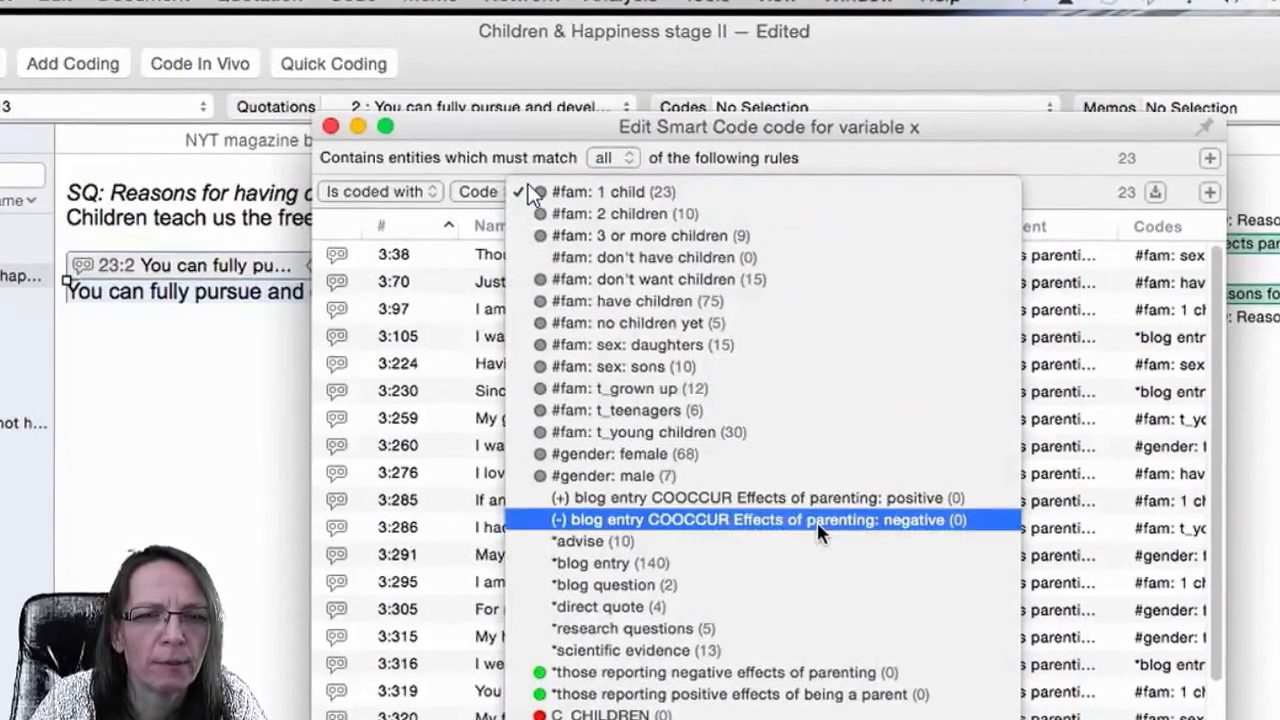
{"action": "scroll", "coordinate": [815, 528], "scroll_direction": "down", "scroll_amount": 5}
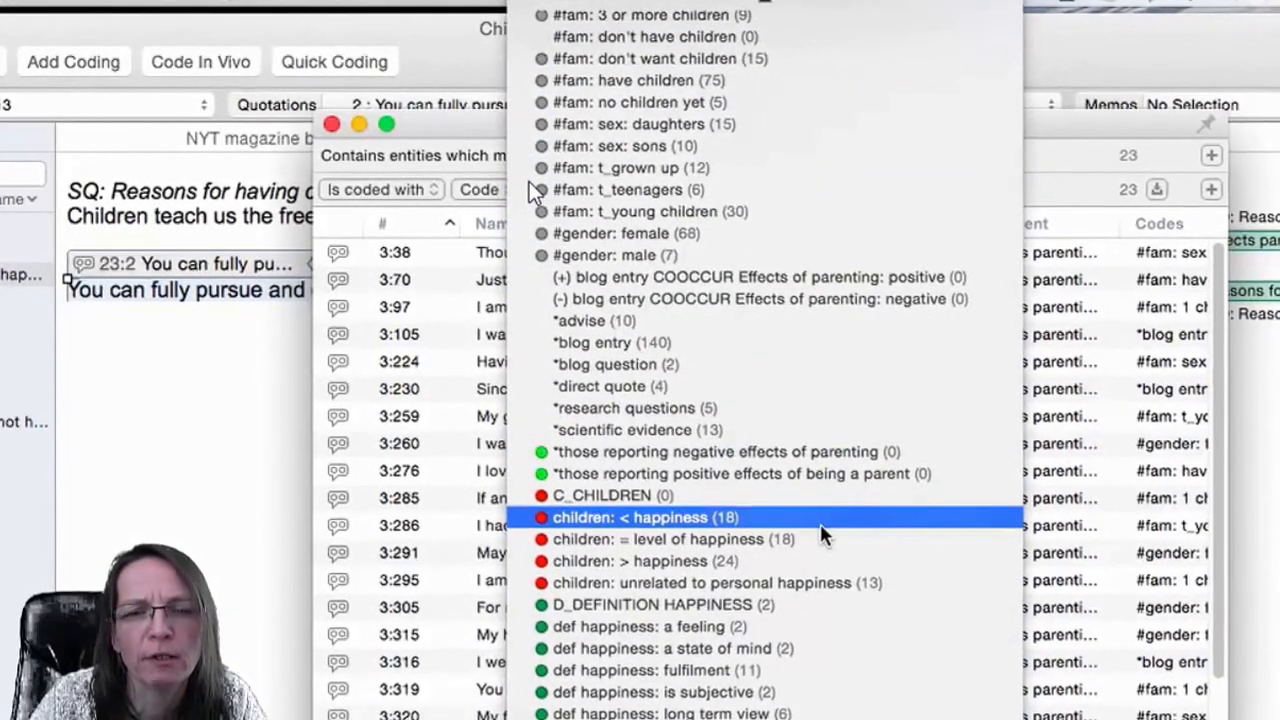
{"action": "scroll", "coordinate": [822, 537], "scroll_direction": "down", "scroll_amount": 5}
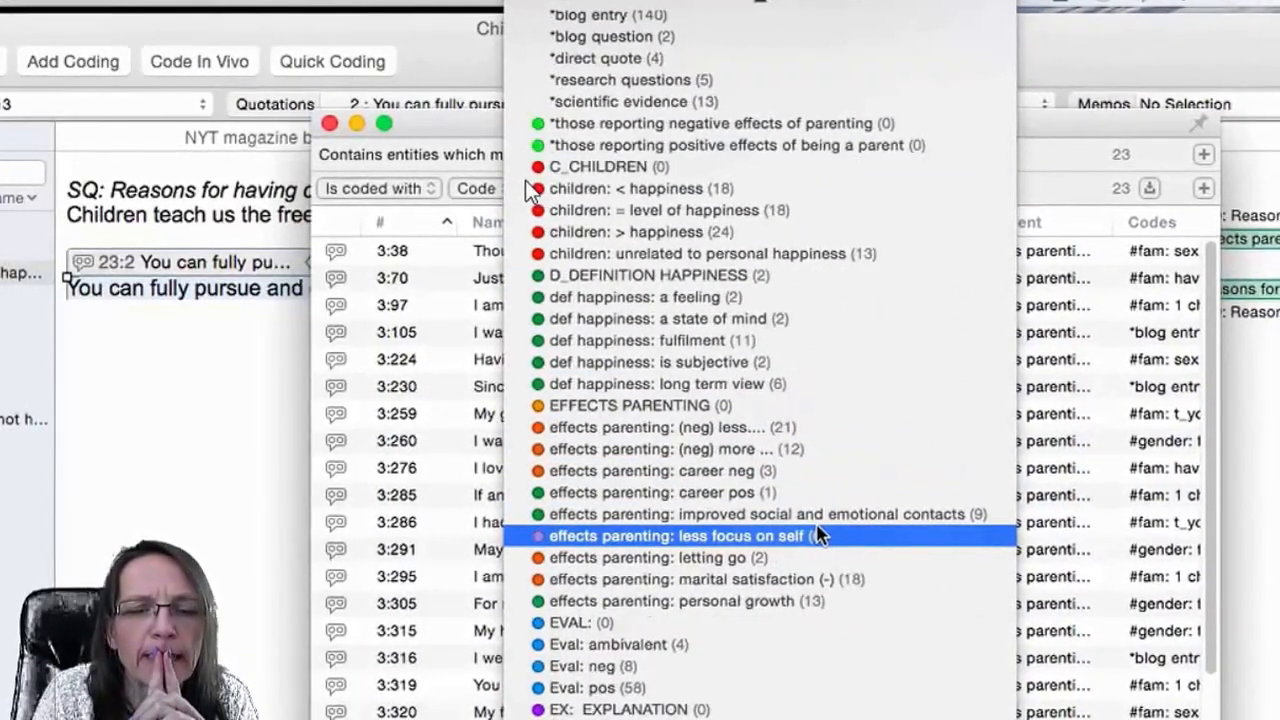
{"action": "scroll", "coordinate": [818, 537], "scroll_direction": "down", "scroll_amount": 8}
{"action": "scroll", "coordinate": [815, 535], "scroll_direction": "down", "scroll_amount": 15}
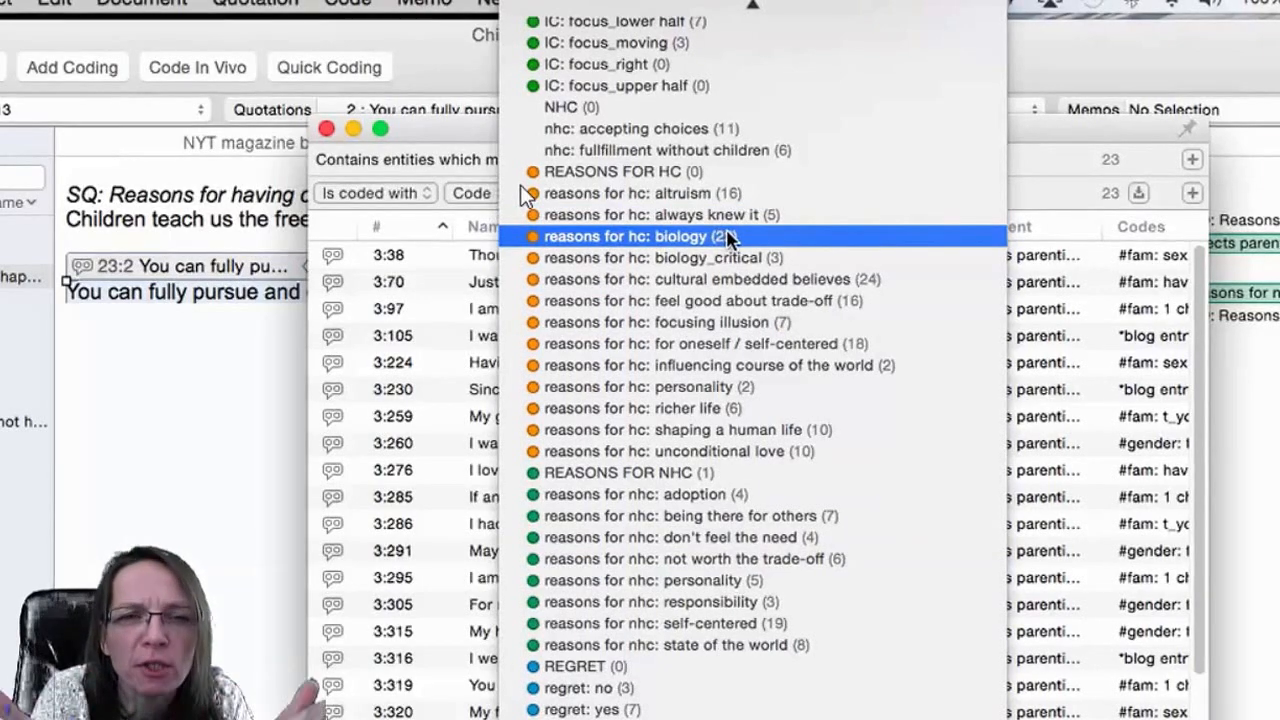
{"action": "left_click", "coordinate": [728, 237]}
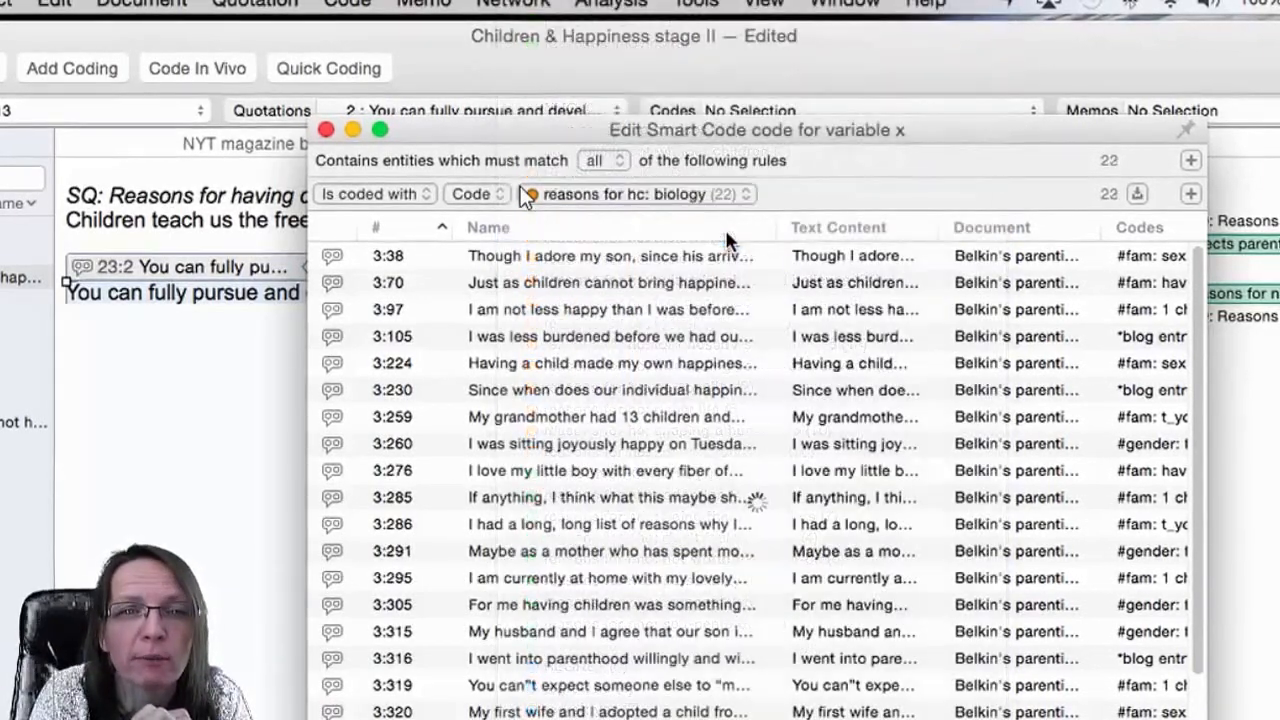
Add a second rule for quotations coded with reasons for hc: personality.
{"action": "left_click", "coordinate": [1189, 194]}
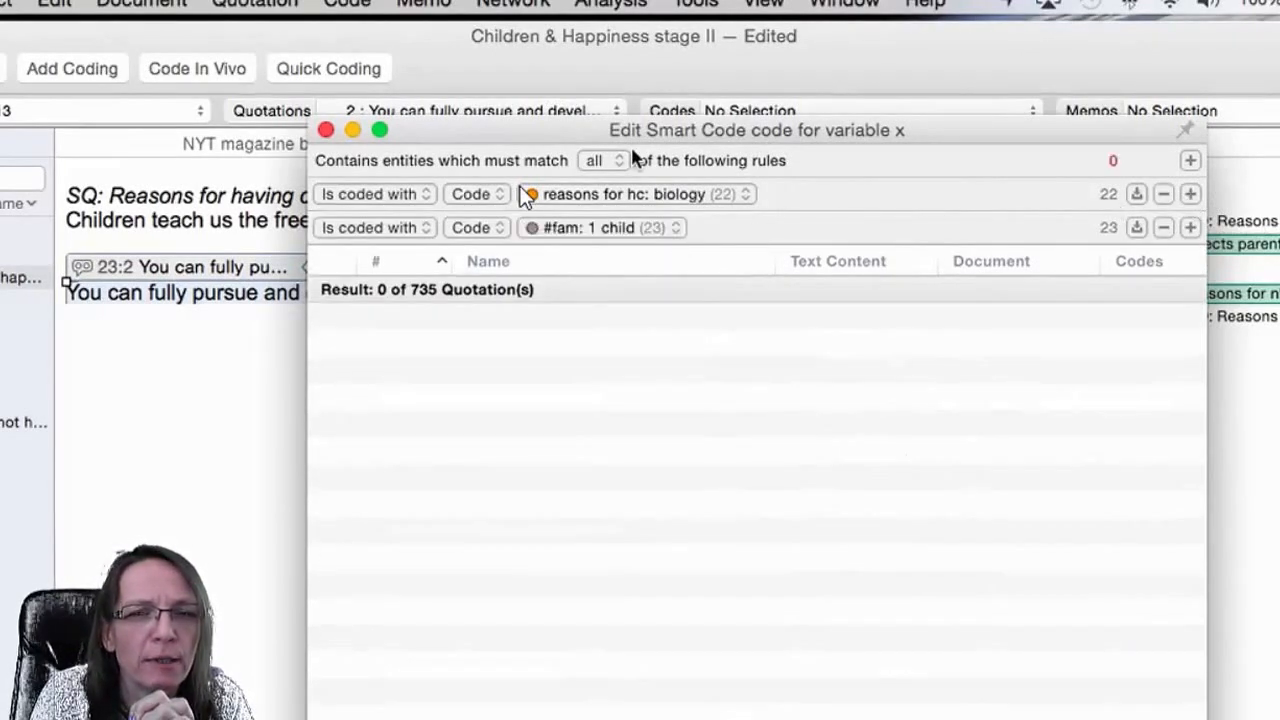
{"action": "left_click", "coordinate": [672, 231]}
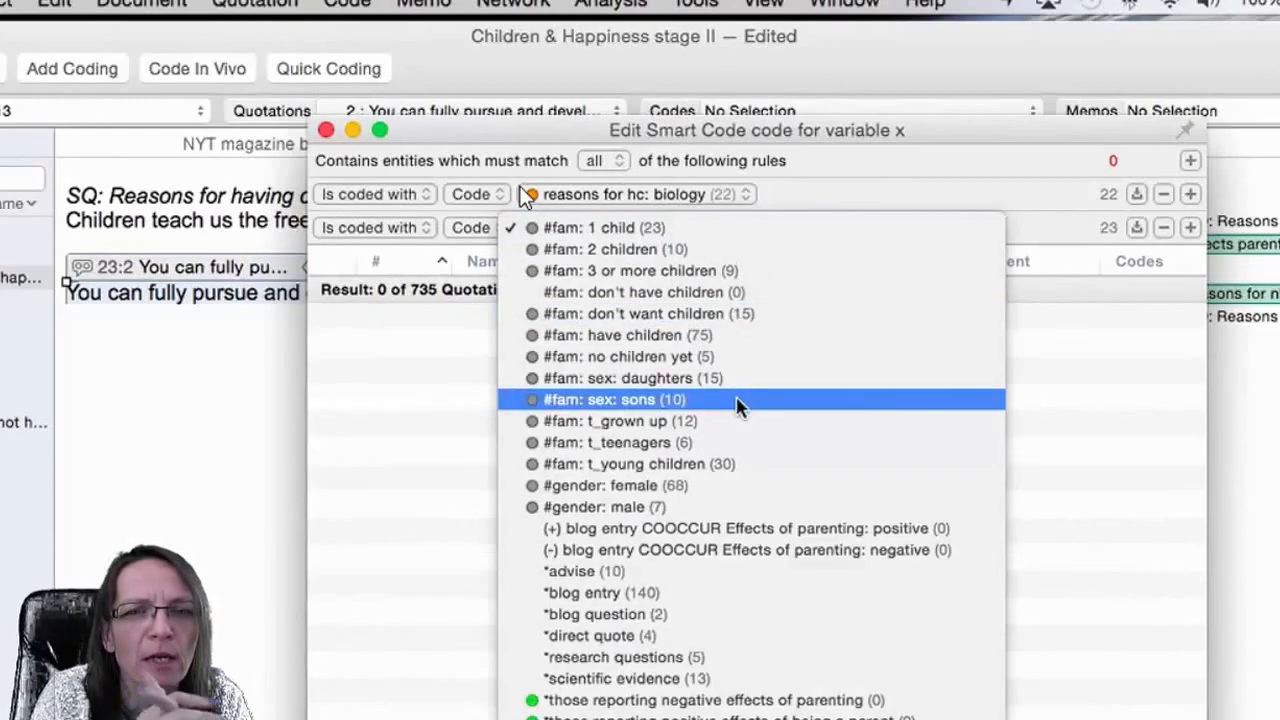
{"action": "scroll", "coordinate": [745, 450], "scroll_direction": "down", "scroll_amount": 20}
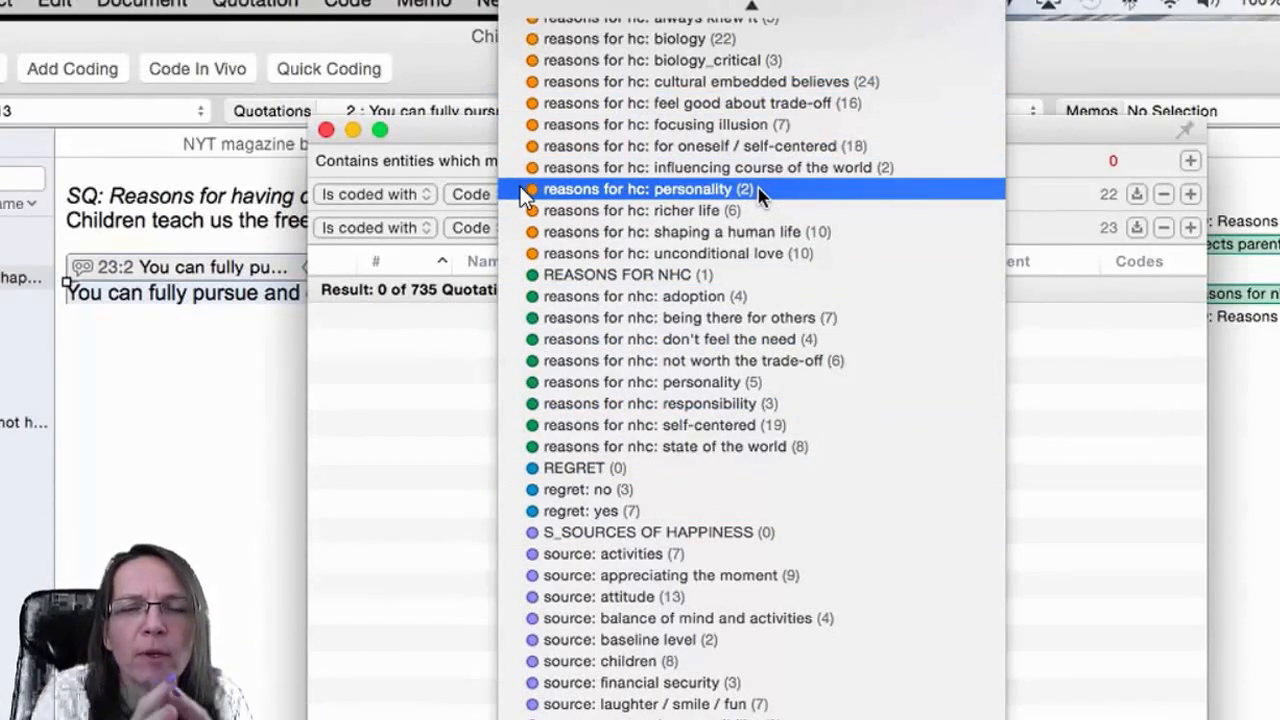
{"action": "left_click", "coordinate": [757, 189]}
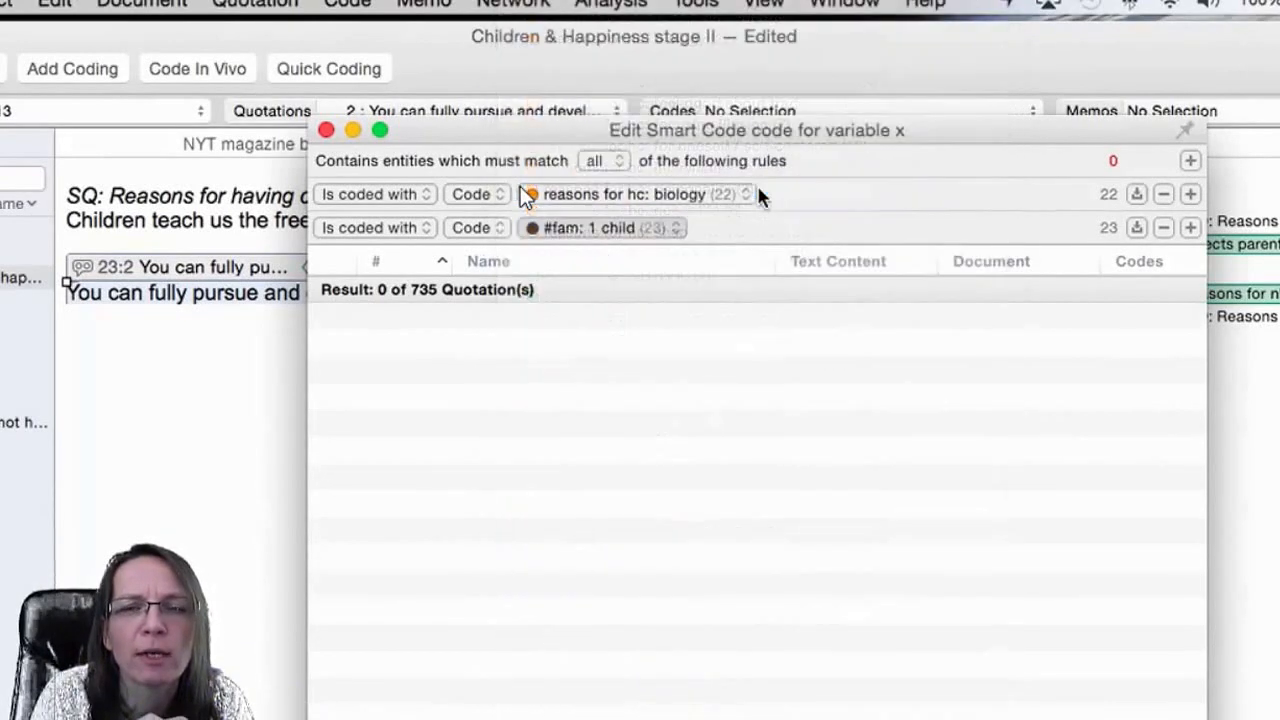
Set the smart code to match any of the rules and close the smart code editor.
{"action": "left_click", "coordinate": [619, 160]}
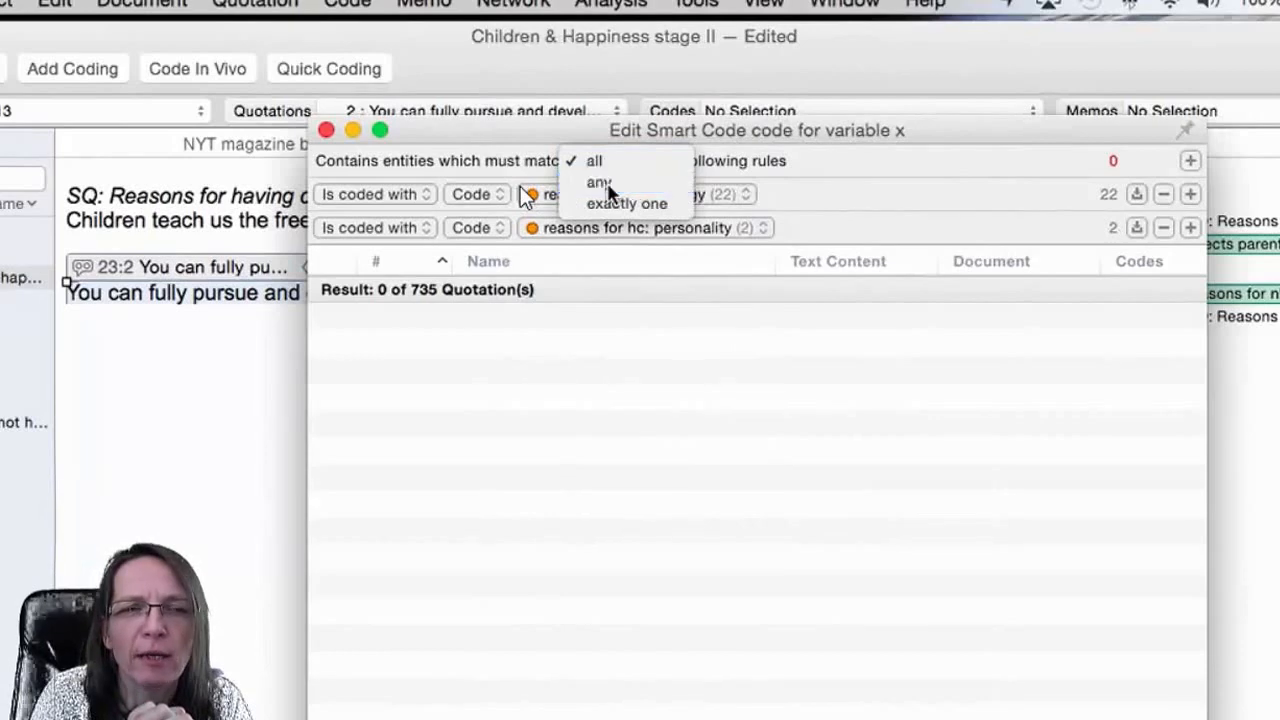
{"action": "left_click", "coordinate": [605, 185]}
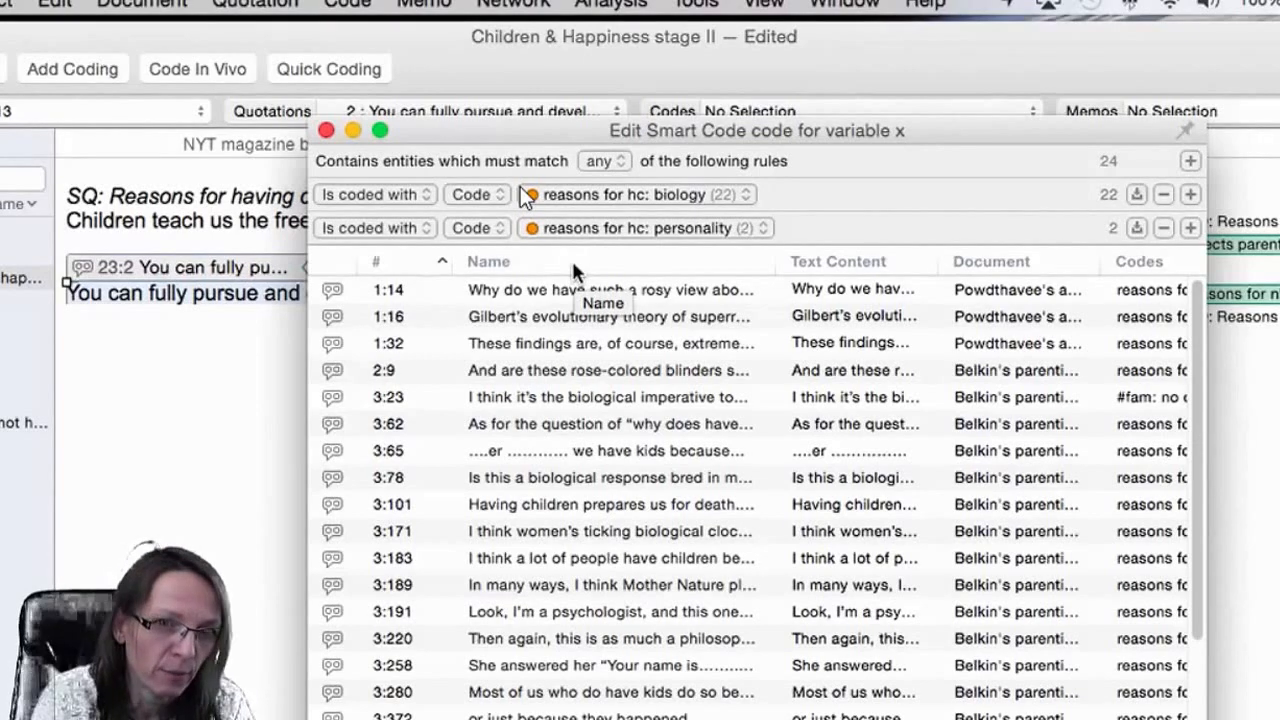
{"action": "left_click", "coordinate": [326, 133]}
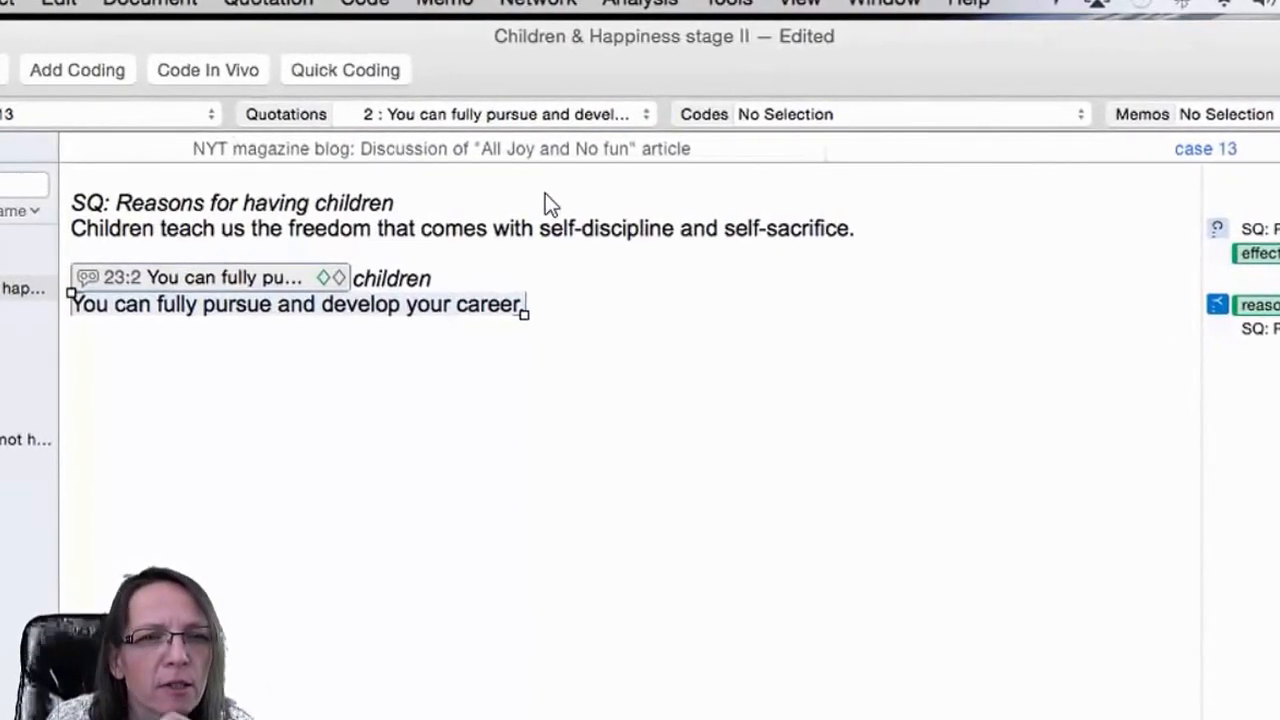
Open the Documents manager and add a document filter rule for documents in the group survey data.
{"action": "left_click", "coordinate": [2, 114]}
{"action": "left_click_drag", "start_coordinate": [384, 101], "coordinate": [497, 114]}
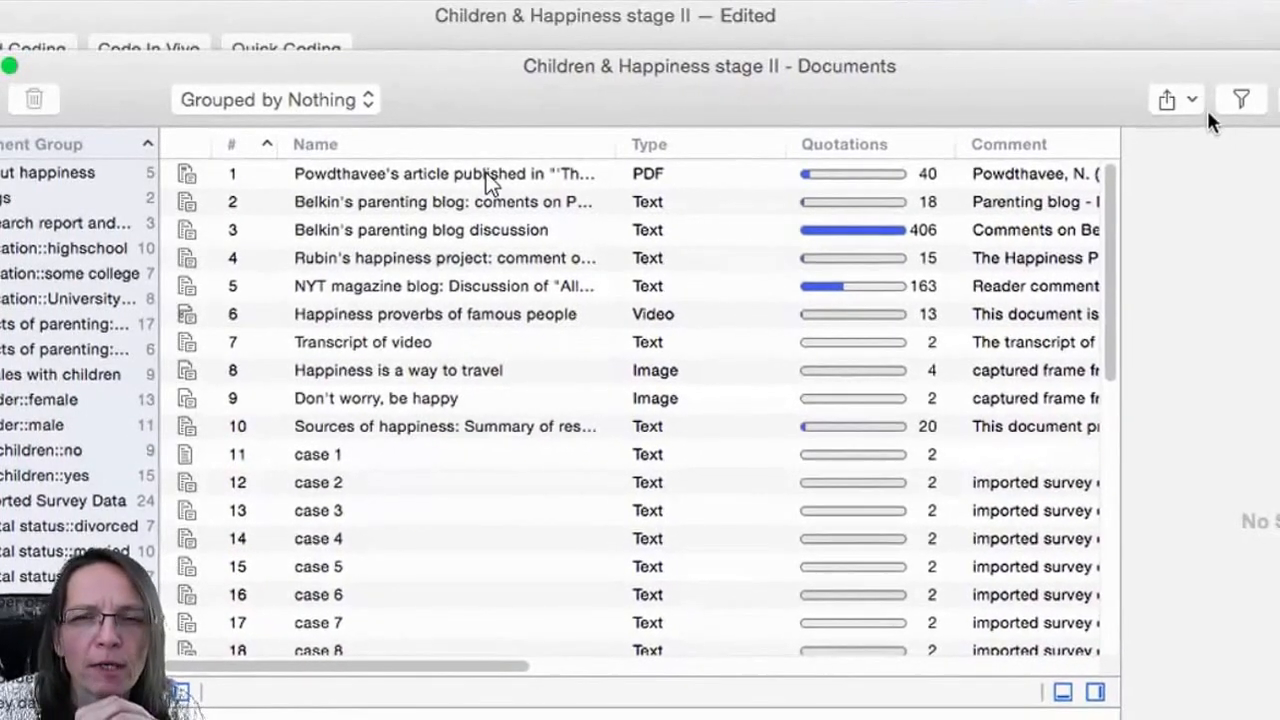
{"action": "left_click", "coordinate": [1234, 101]}
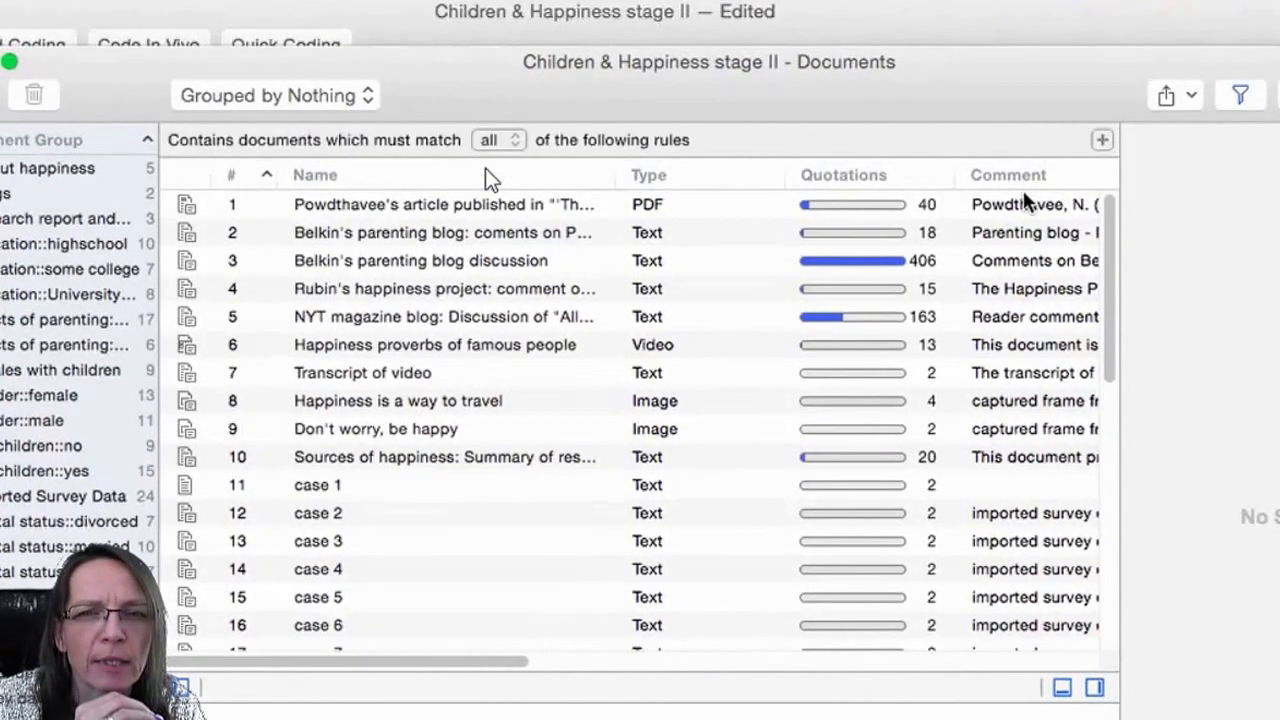
{"action": "left_click", "coordinate": [1100, 140]}
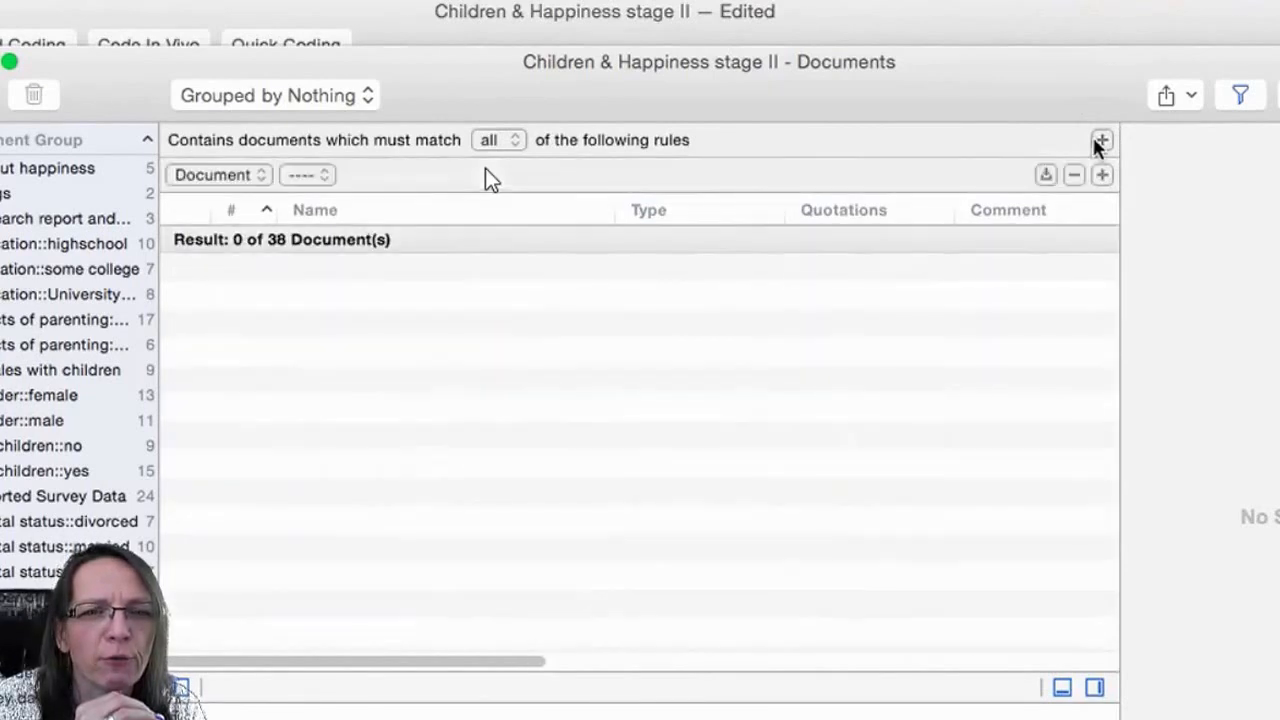
{"action": "left_click", "coordinate": [248, 175]}
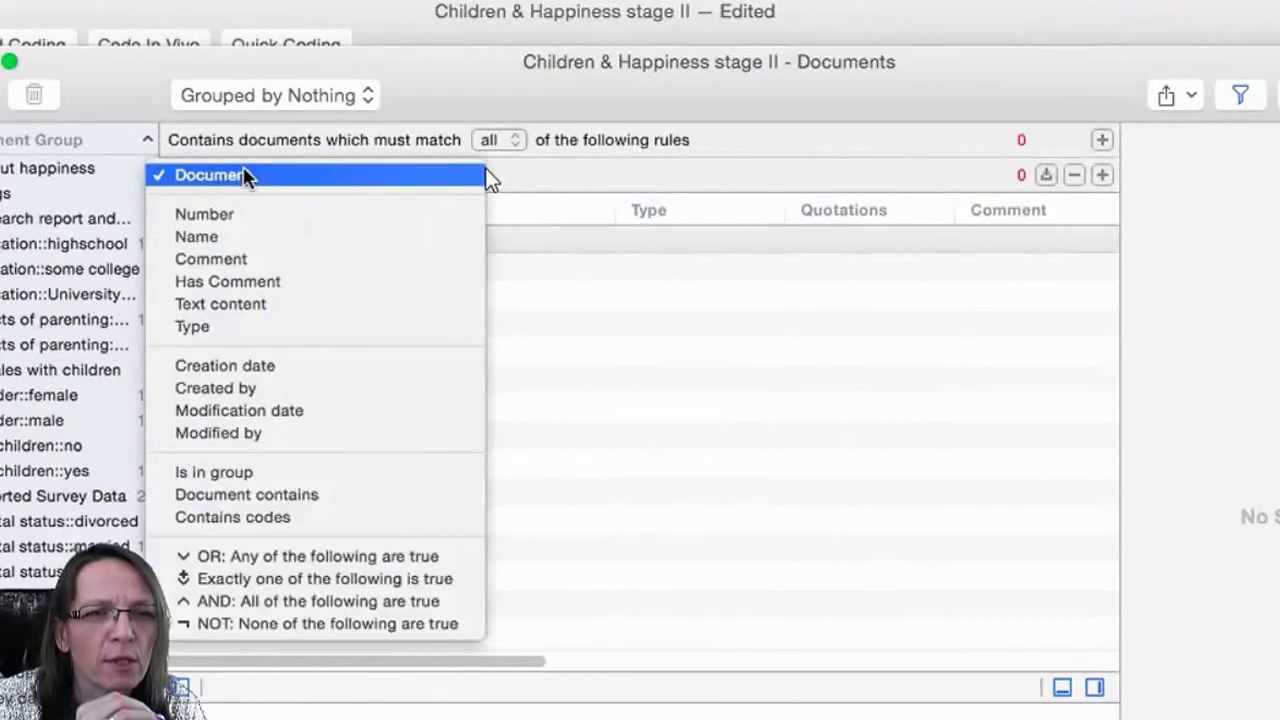
{"action": "left_click", "coordinate": [260, 471]}
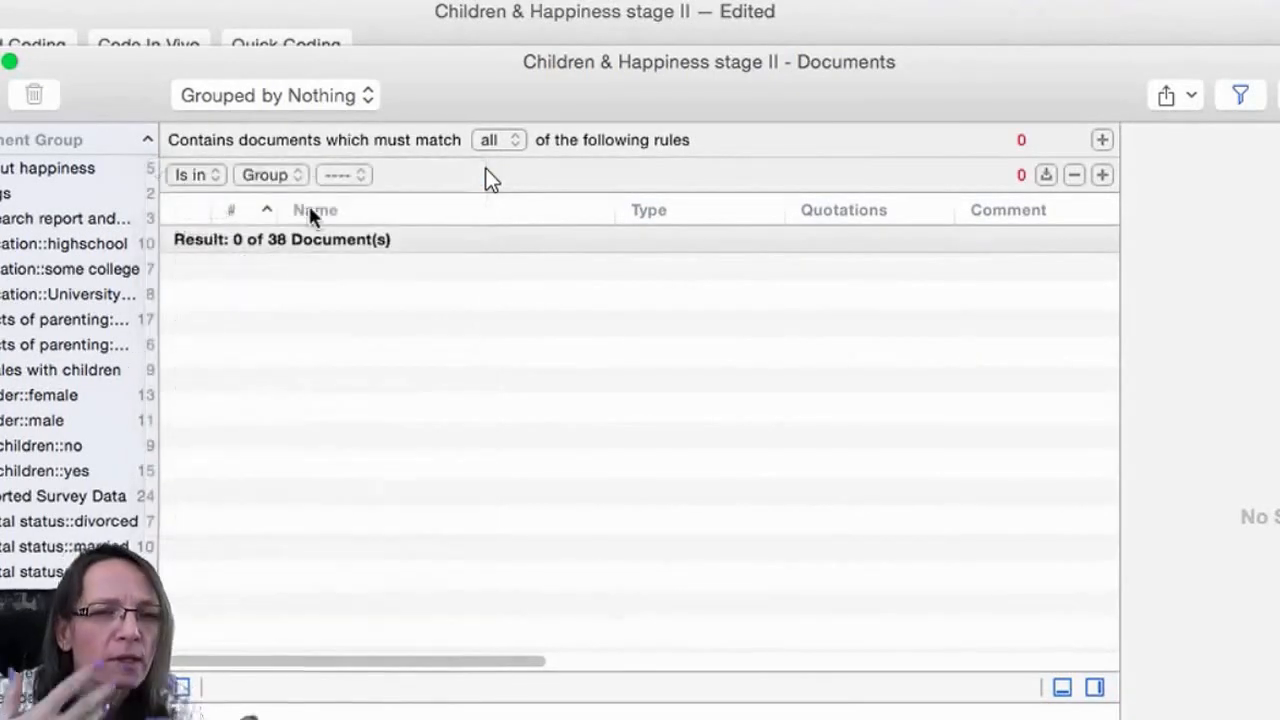
{"action": "left_click", "coordinate": [338, 177]}
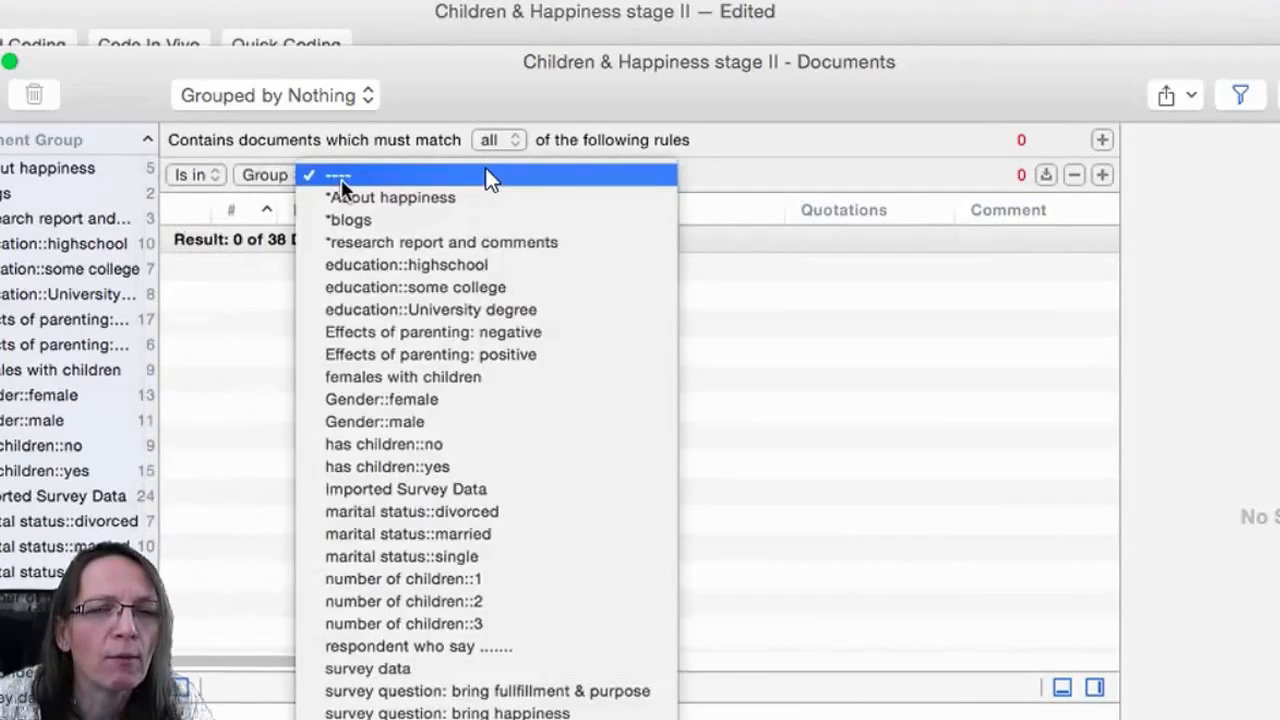
{"action": "left_click", "coordinate": [462, 668]}
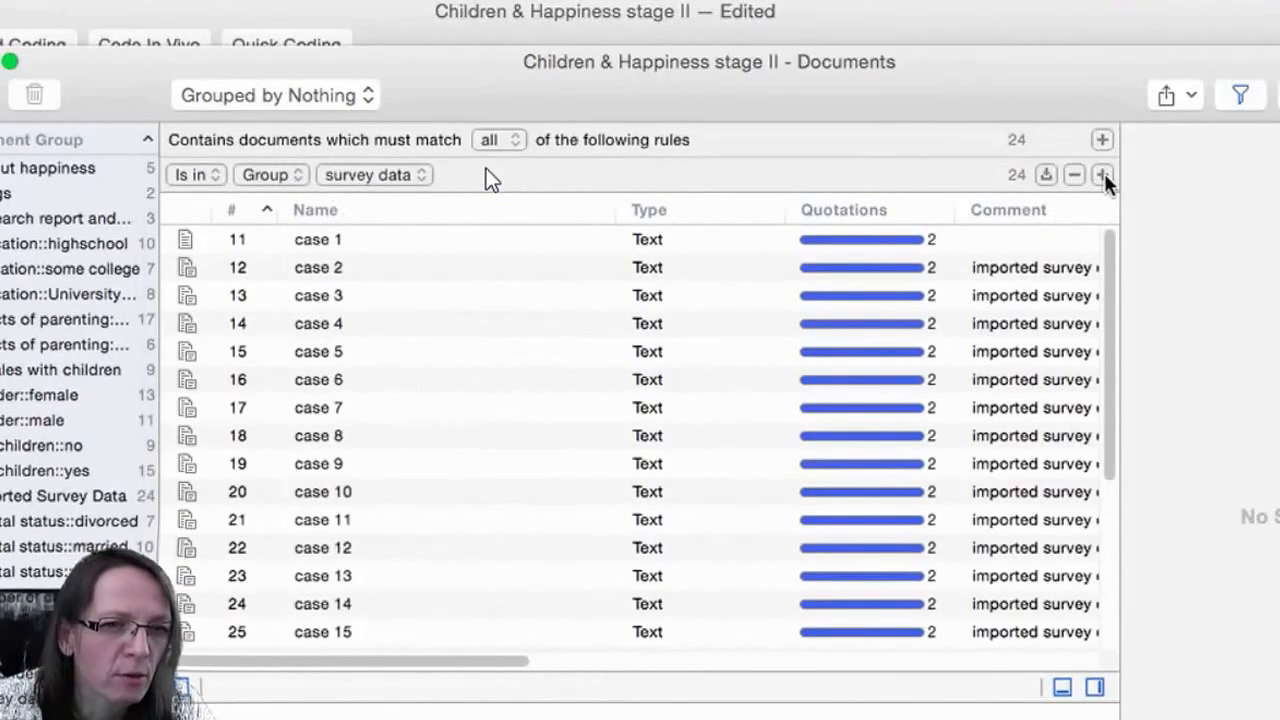
Add a second filter rule for documents that contain the code code for variable x.
{"action": "left_click", "coordinate": [1102, 174]}
{"action": "left_click", "coordinate": [239, 209]}
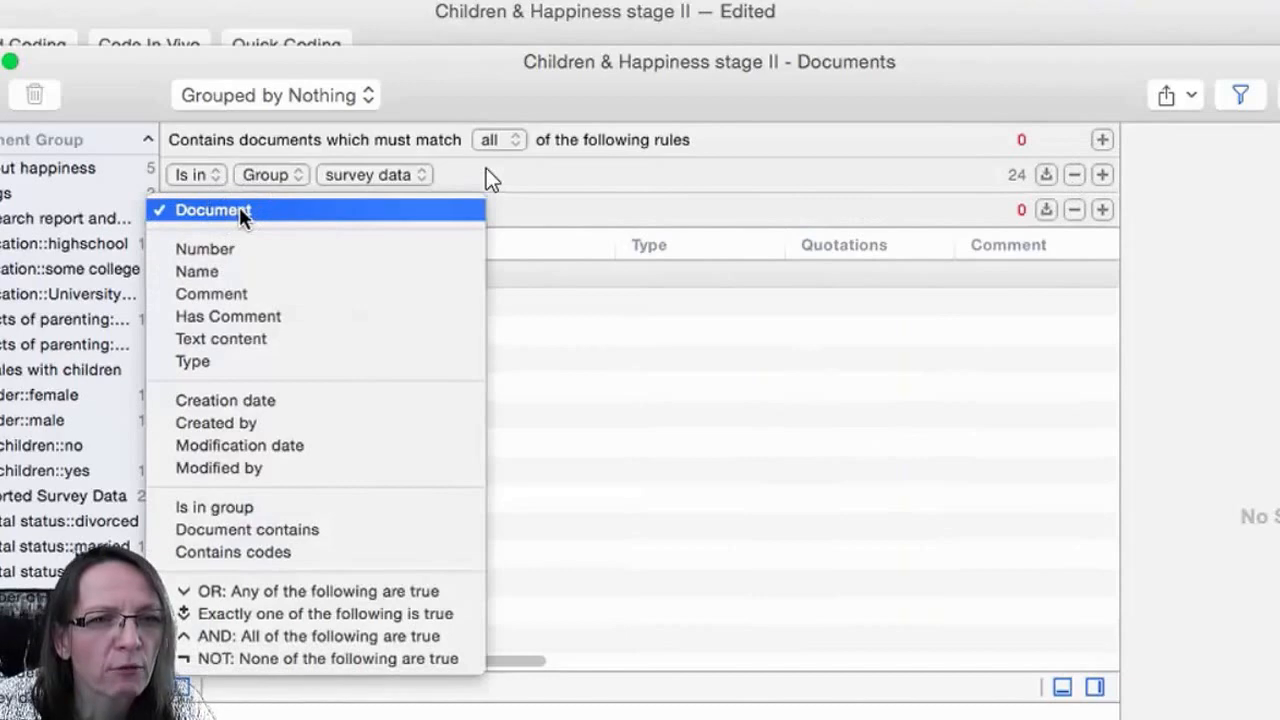
{"action": "left_click", "coordinate": [280, 554]}
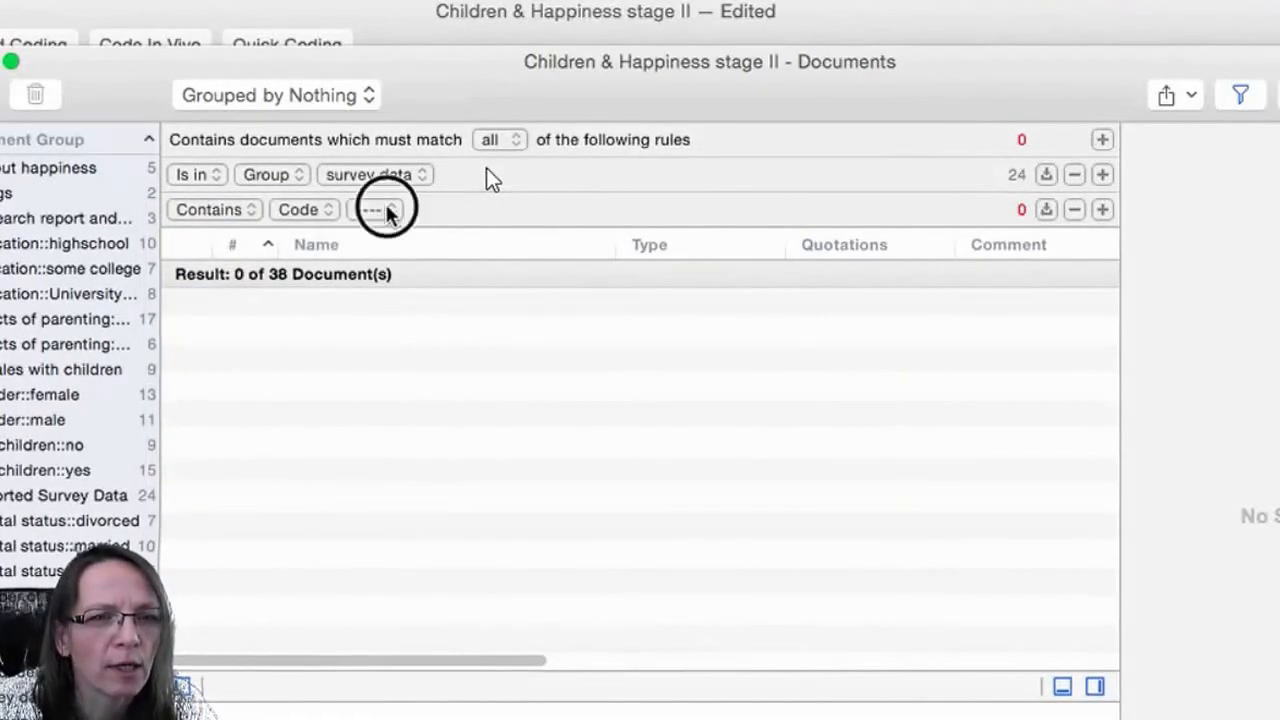
{"action": "left_click", "coordinate": [385, 210]}
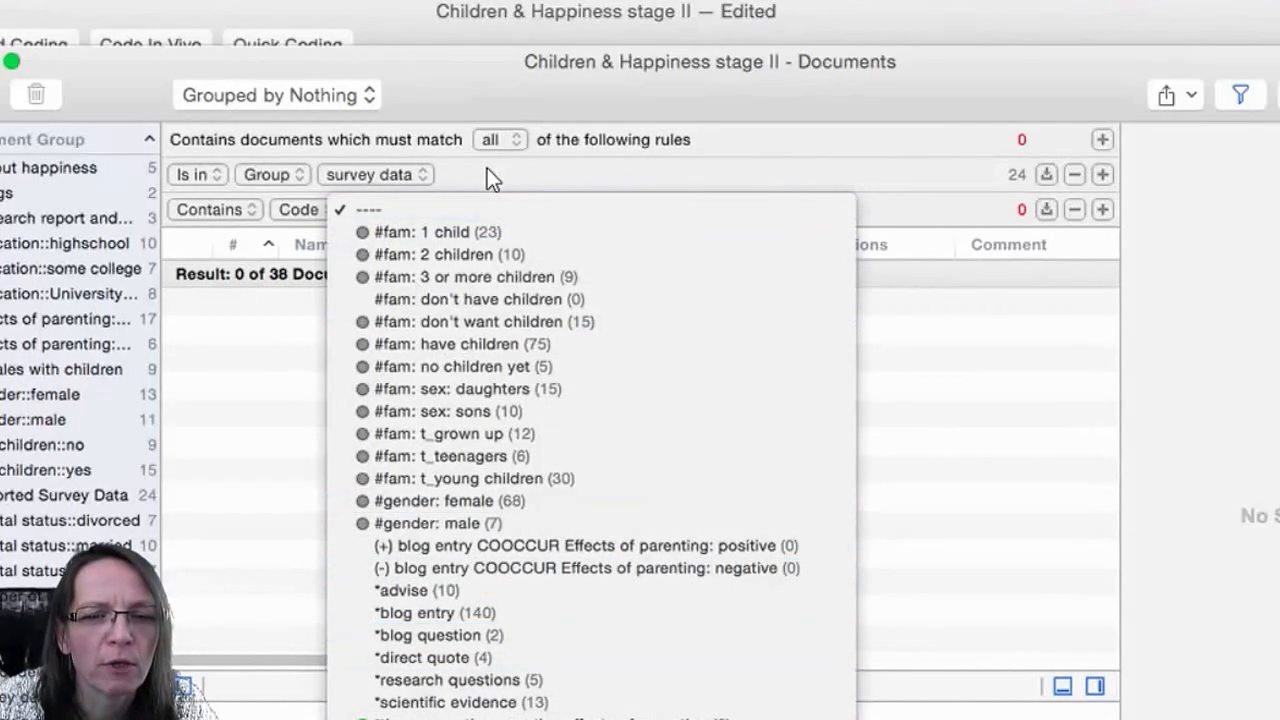
{"action": "key", "text": "Return"}
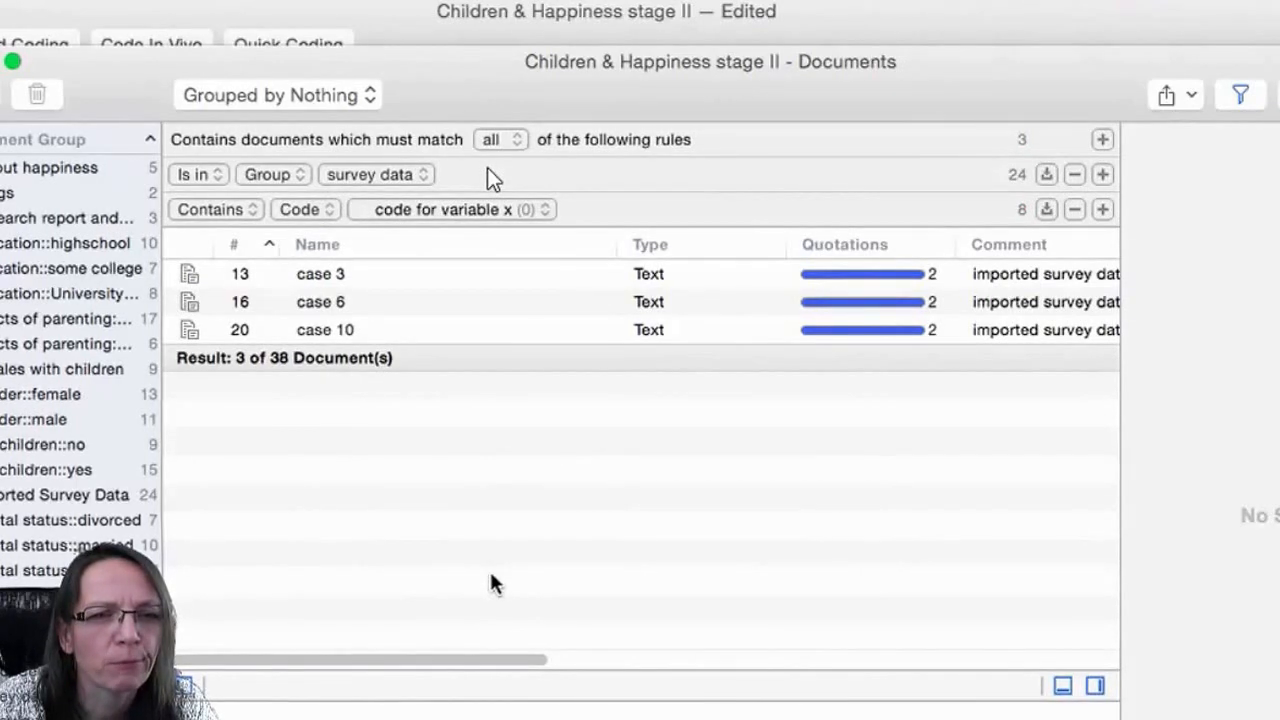
Select the three filtered case documents and create a new document group from them.
{"action": "left_click", "coordinate": [302, 272]}
{"action": "left_click", "coordinate": [327, 329], "text": "shift"}
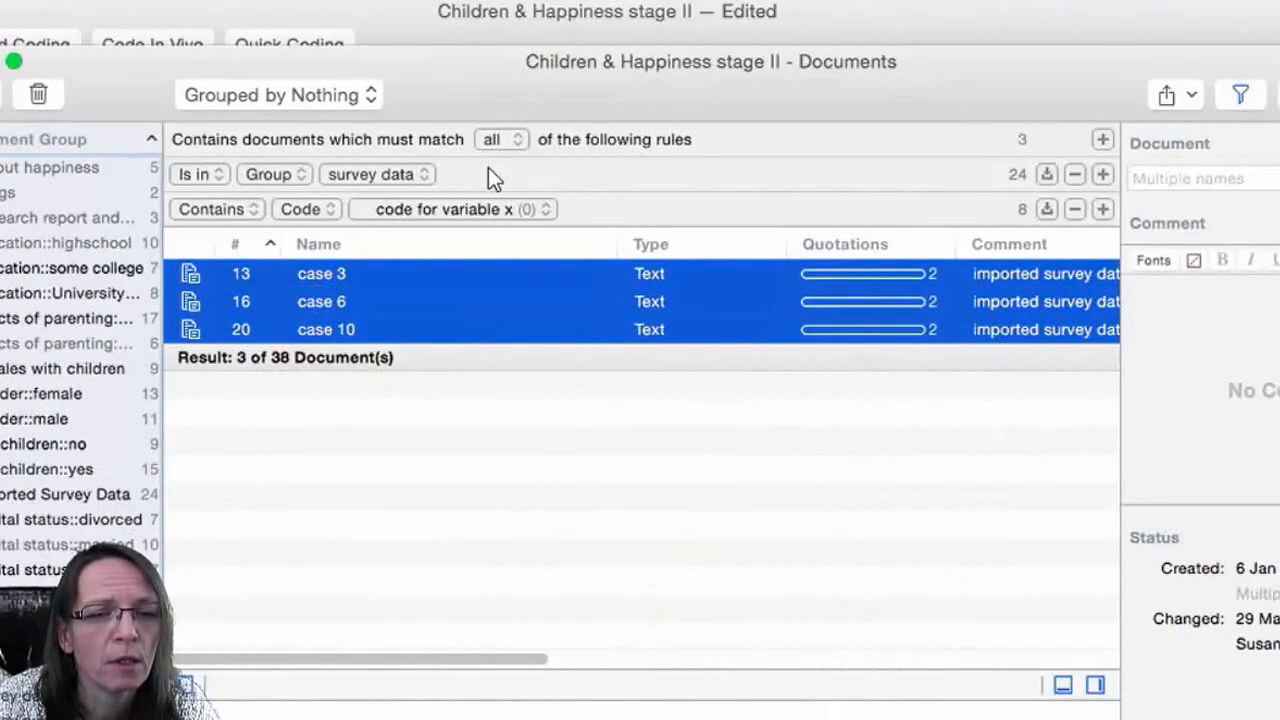
{"action": "key", "text": "alt+super+g"}
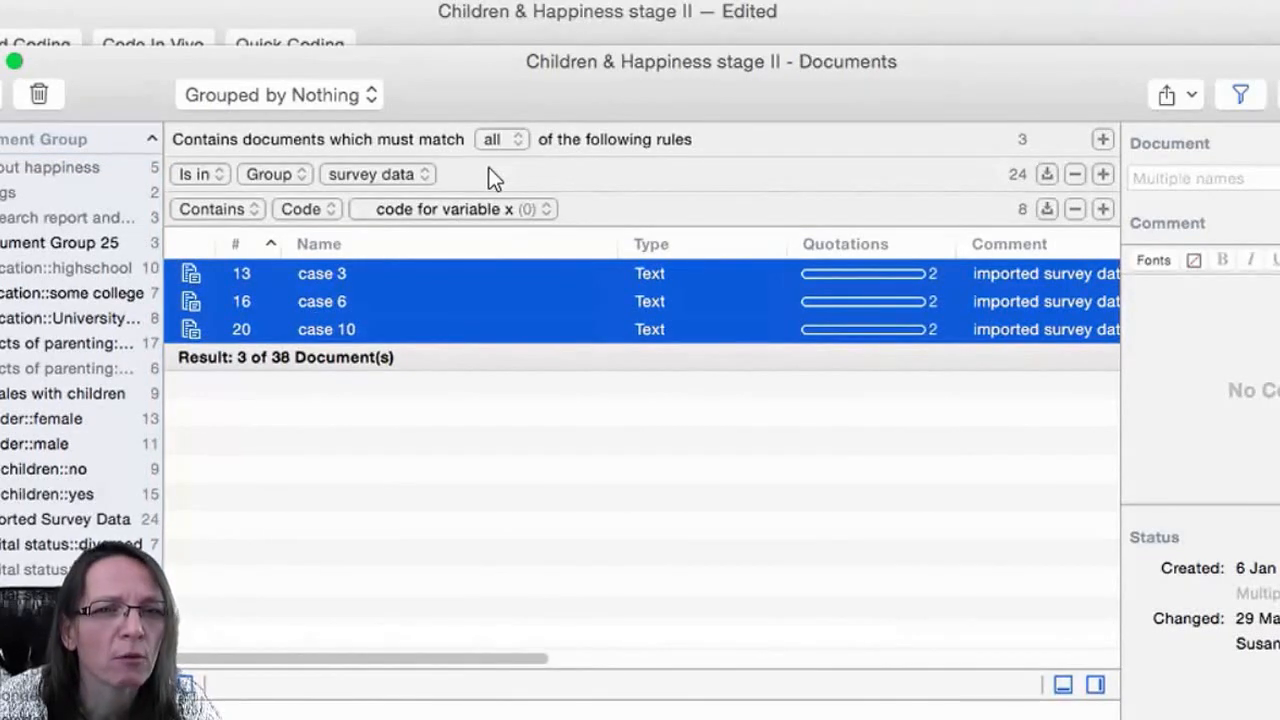
Rename the new document group as Respondent who said....xxx.
{"action": "left_click", "coordinate": [70, 242]}
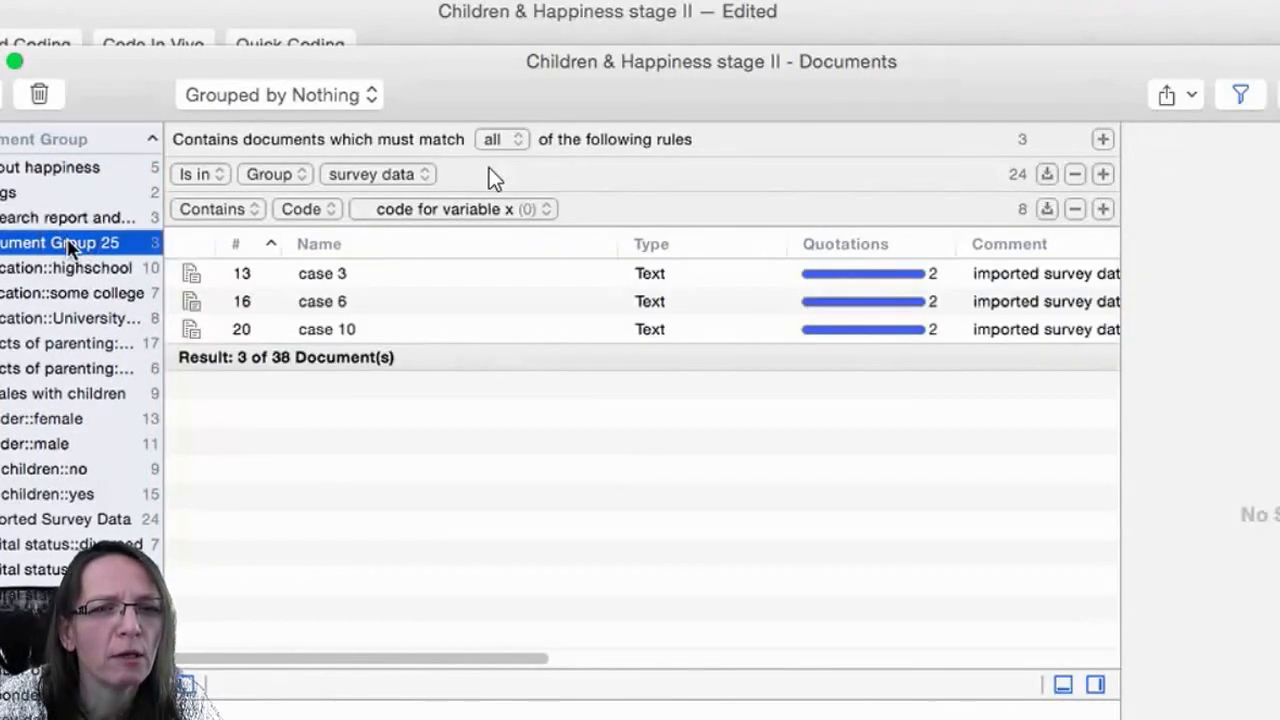
{"action": "left_click", "coordinate": [68, 242]}
{"action": "type", "text": "Res"}
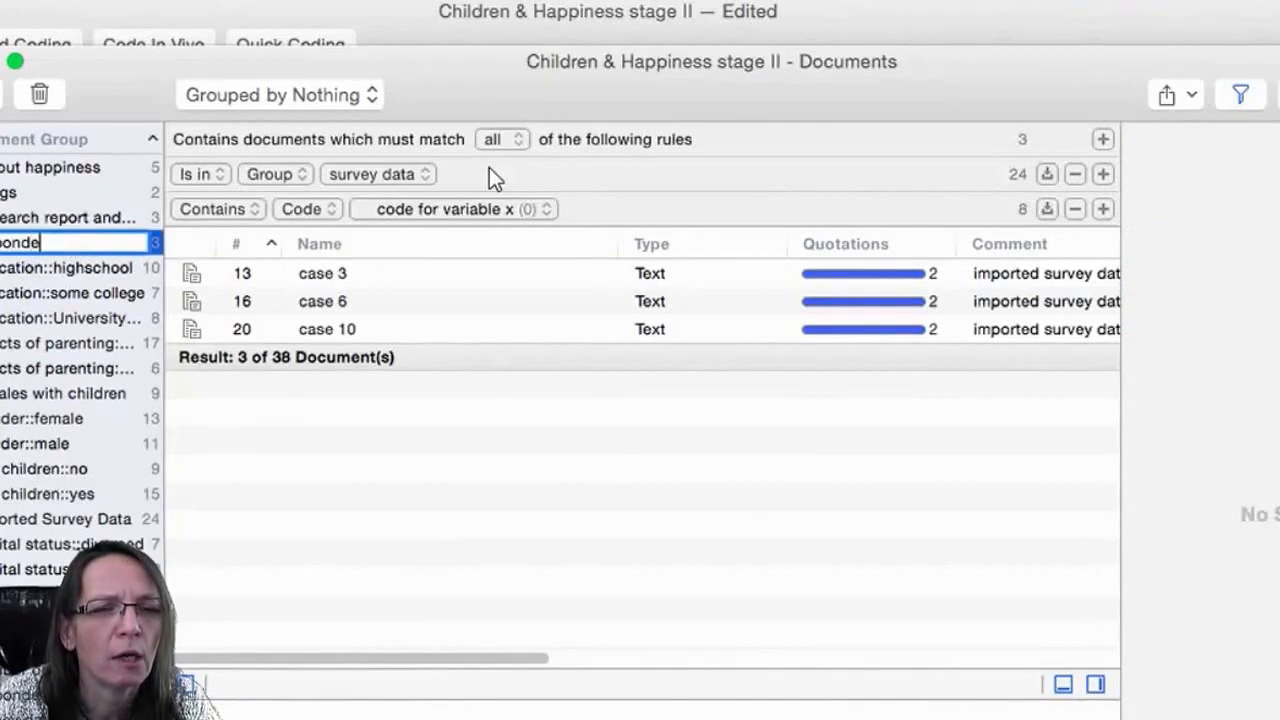
{"action": "key", "text": "Return"}
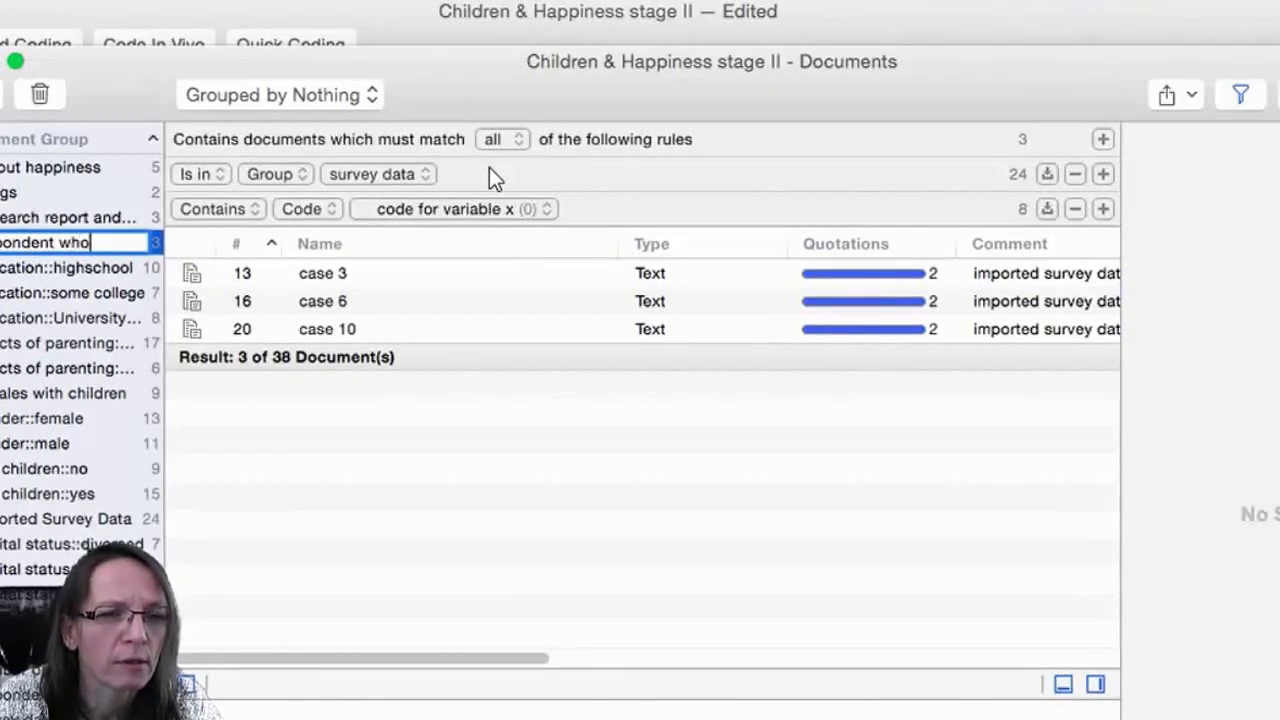
{"action": "type", "text": "id."}
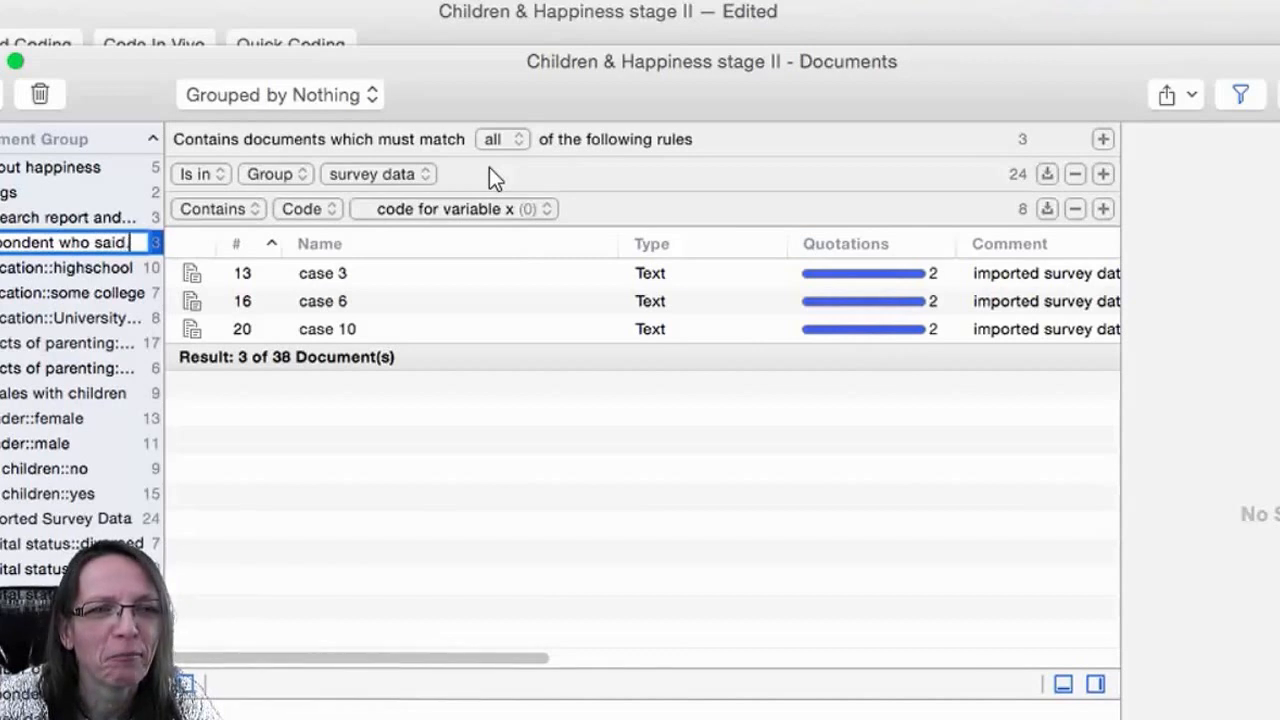
{"action": "type", "text": "...xxx"}
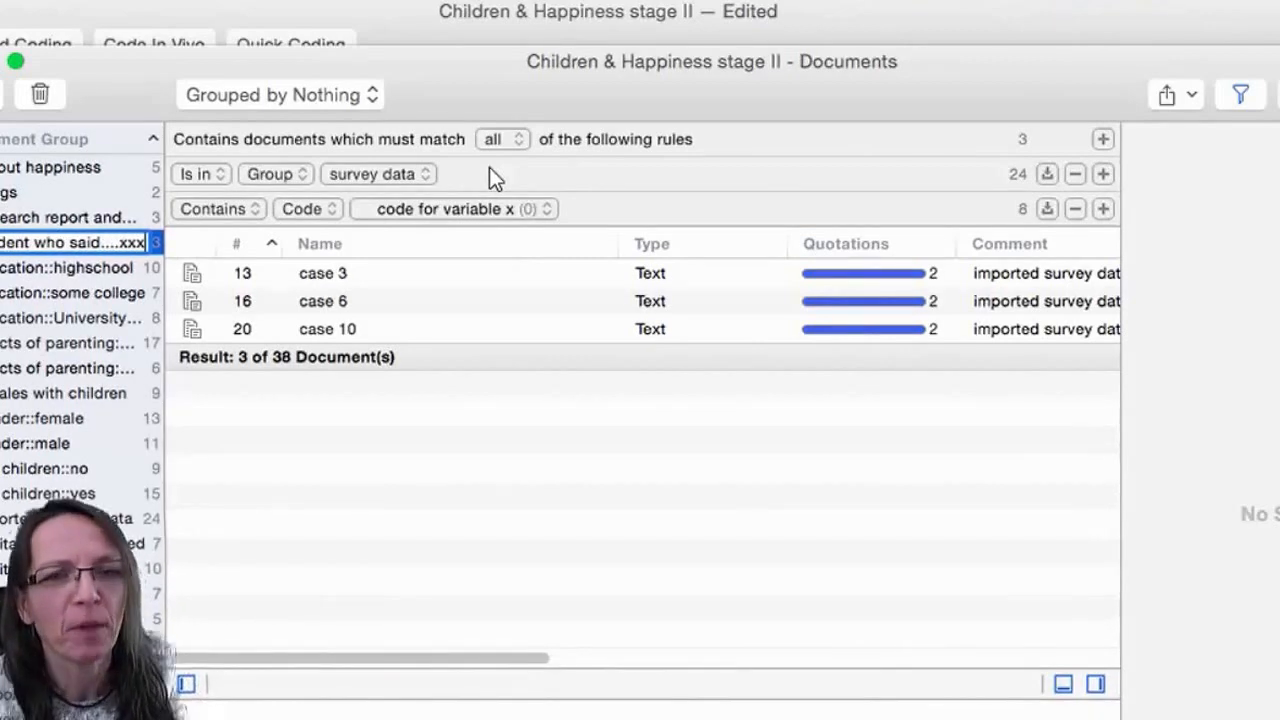
{"action": "key", "text": "Return"}
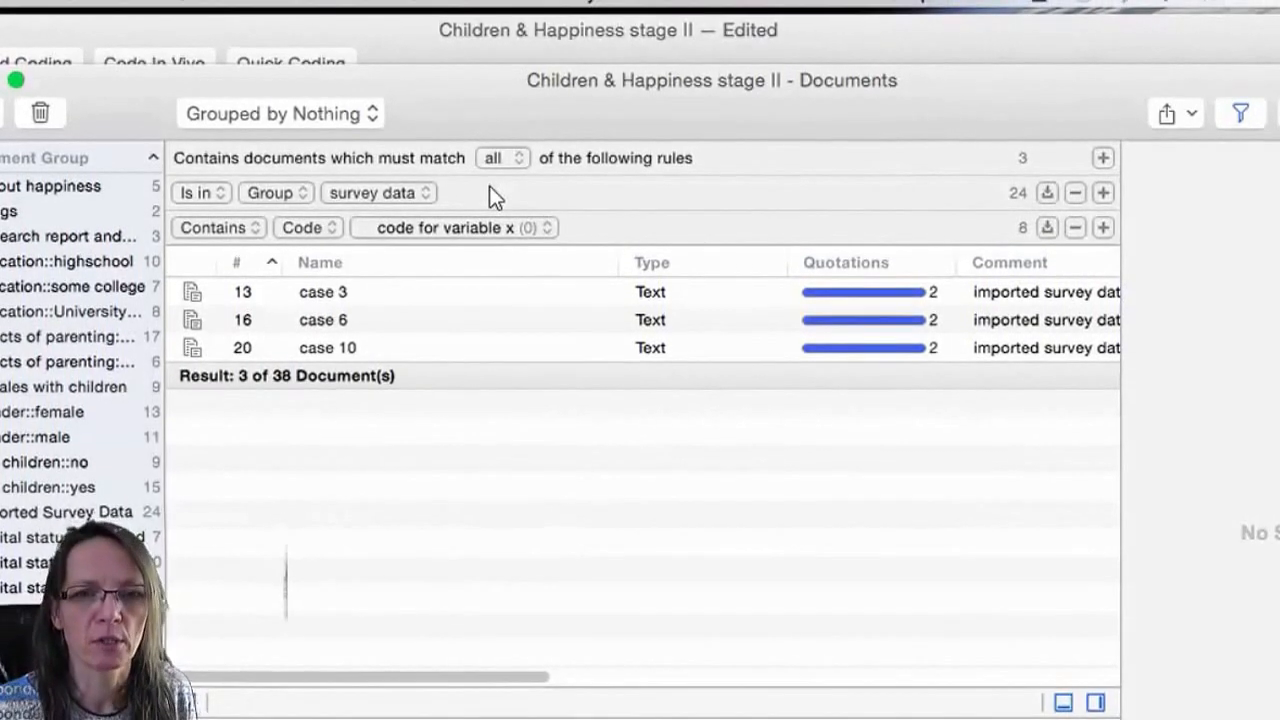
{"action": "left_click", "coordinate": [993, 3]}
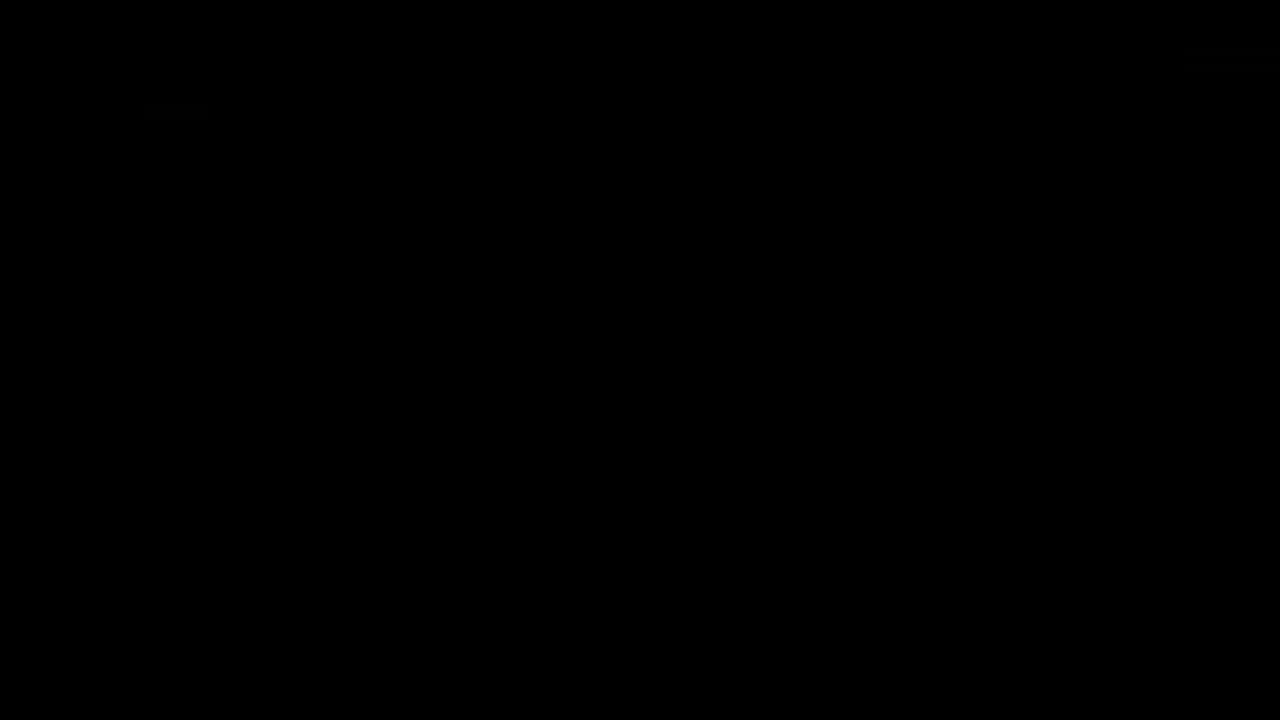